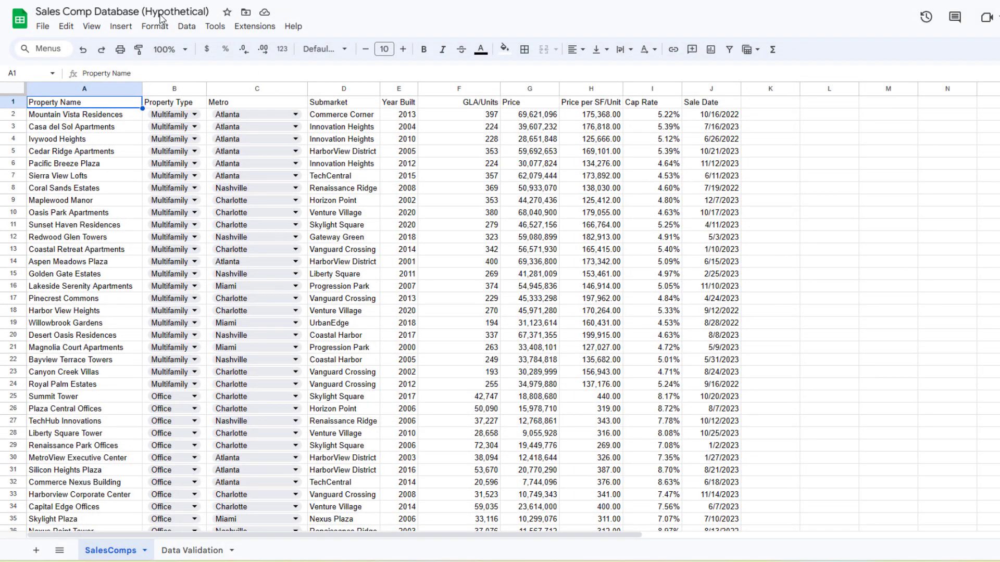
Point out the comp sheet columns Property Name, Property Type, Metro, Submarket and Year Built
{"action": "left_click", "coordinate": [812, 188]}
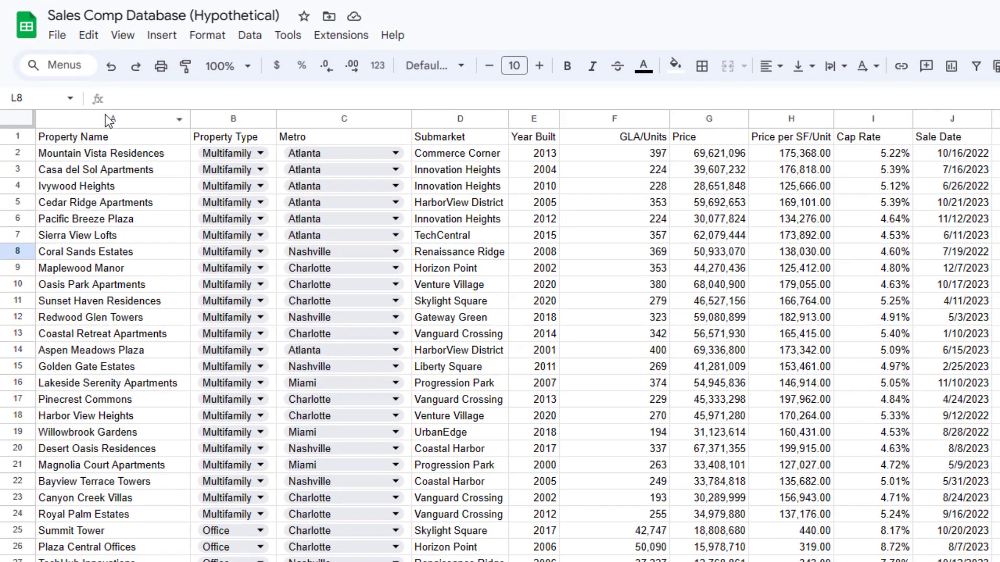
{"action": "left_click", "coordinate": [140, 89]}
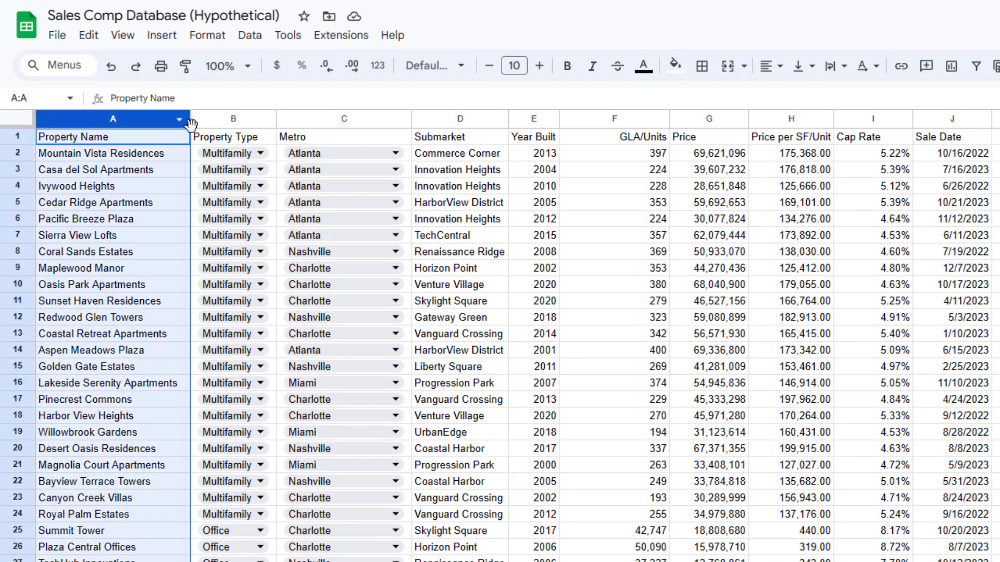
{"action": "left_click", "coordinate": [137, 159]}
{"action": "left_click", "coordinate": [234, 120]}
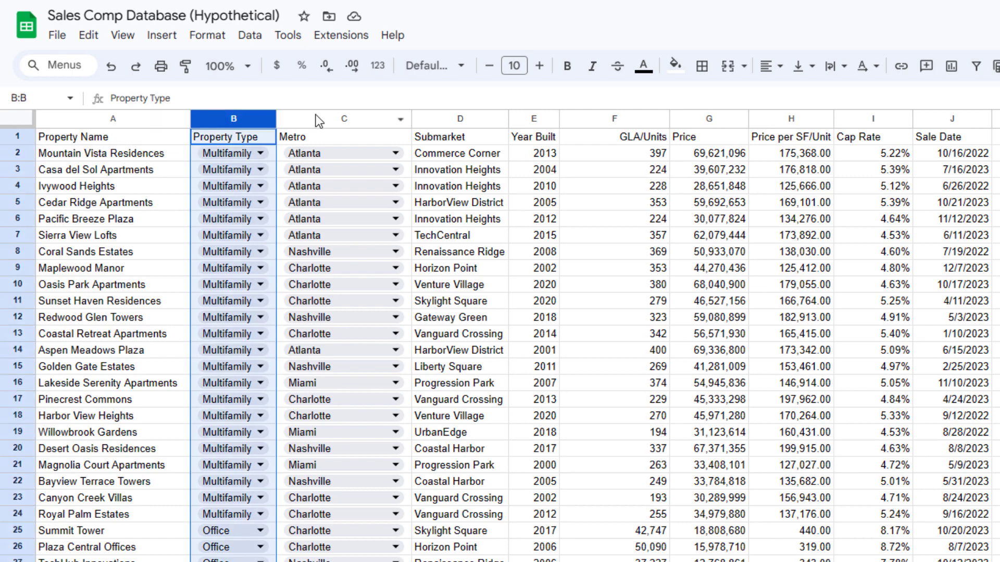
{"action": "left_click", "coordinate": [318, 121]}
{"action": "left_click", "coordinate": [455, 119]}
{"action": "left_click", "coordinate": [536, 120]}
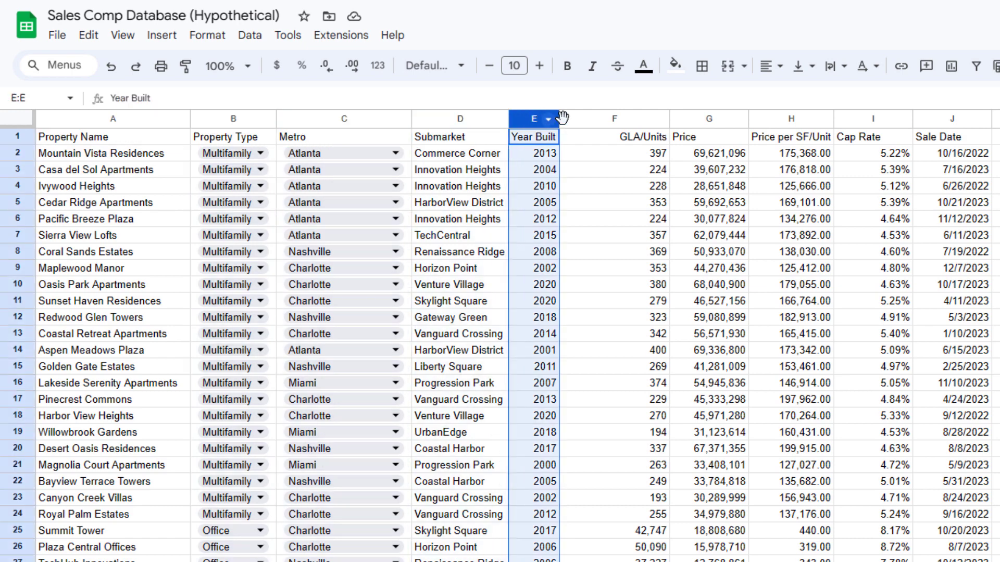
Point out GLA/Units, Price, Price per SF/Unit, Cap Rate and Sale Date, then scroll code.gs filters
{"action": "left_click", "coordinate": [624, 121]}
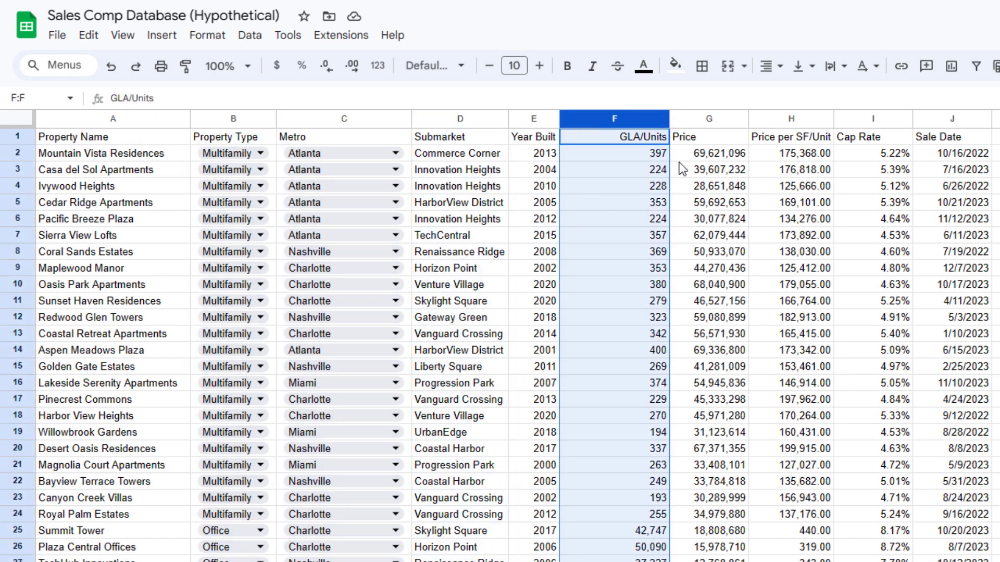
{"action": "left_click", "coordinate": [718, 119]}
{"action": "left_click", "coordinate": [784, 120]}
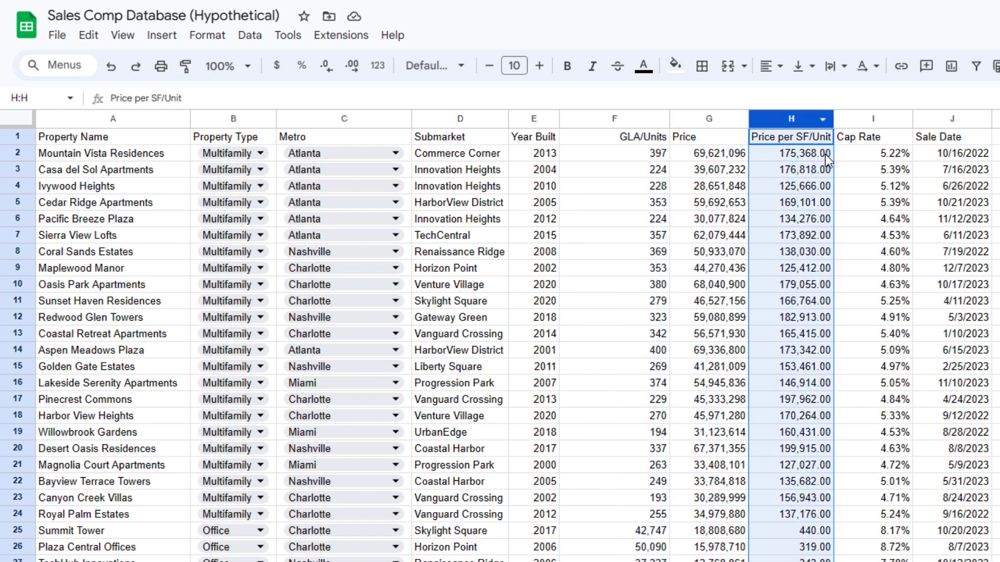
{"action": "left_click", "coordinate": [873, 120]}
{"action": "left_click", "coordinate": [958, 120]}
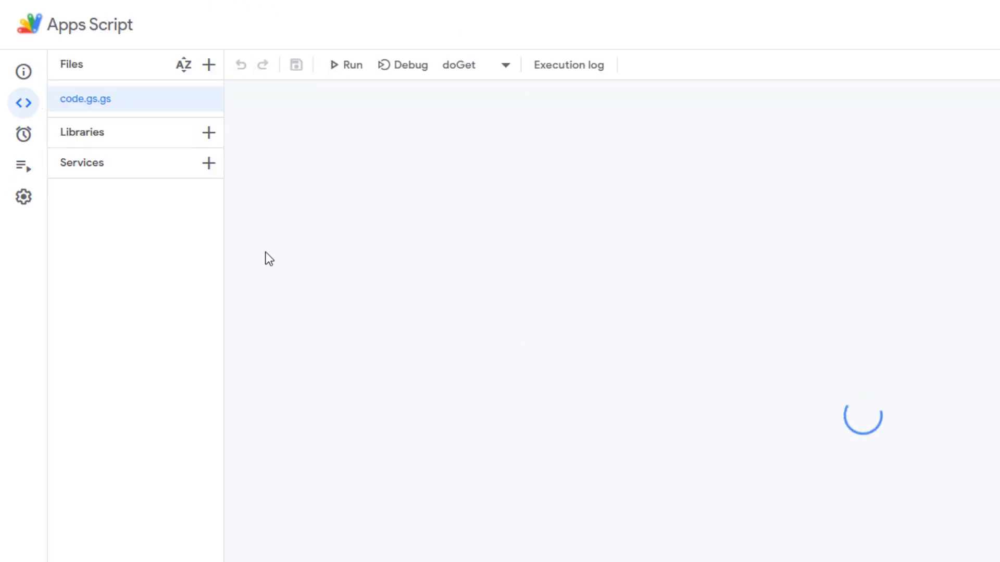
{"action": "scroll", "coordinate": [648, 441], "scroll_direction": "down", "scroll_amount": 13}
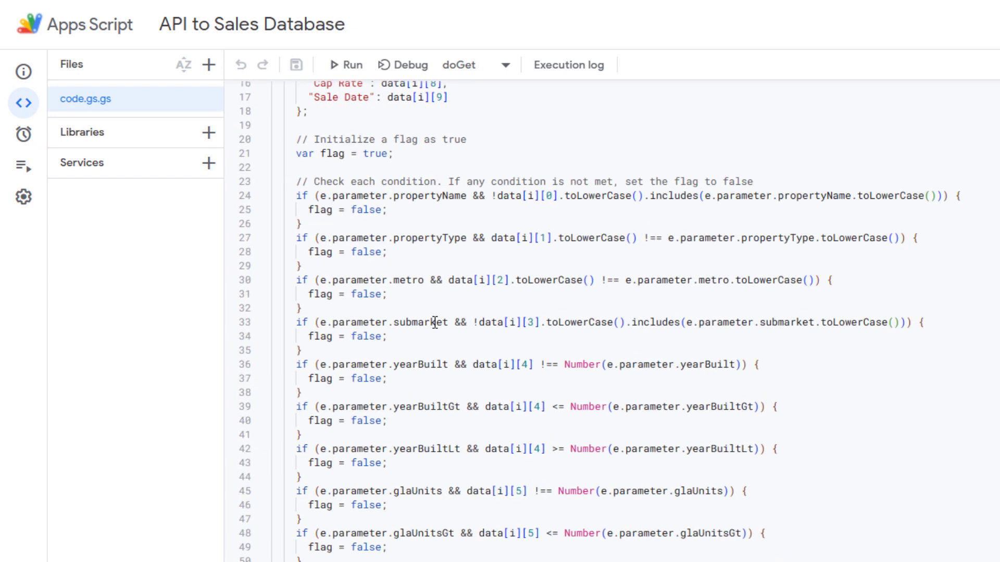
{"action": "scroll", "coordinate": [572, 412], "scroll_direction": "down", "scroll_amount": 1}
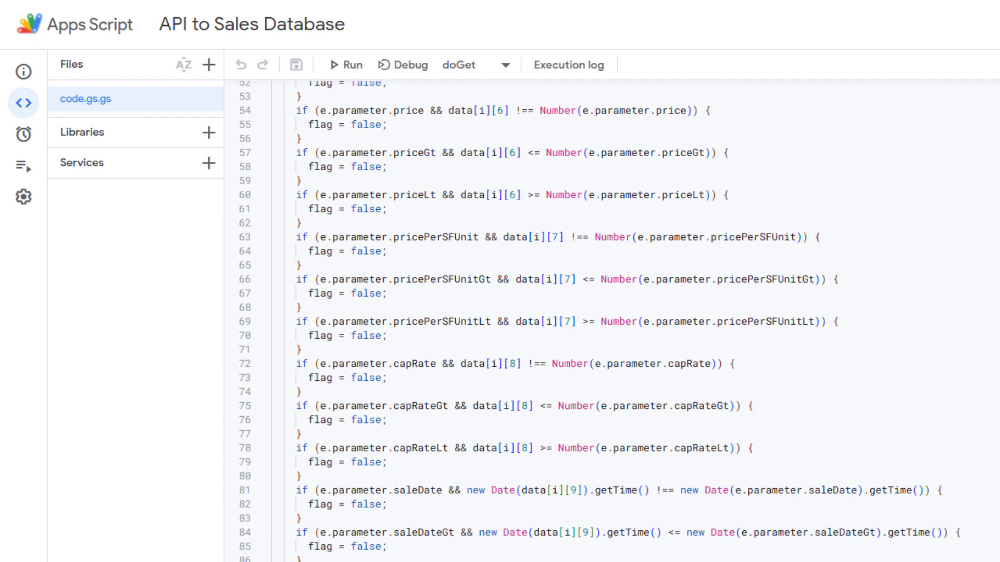
Back on the Sales Comp Database sheet, select Maplewood Manor in A9, then switch to ChatGPT
{"action": "left_click", "coordinate": [131, 1]}
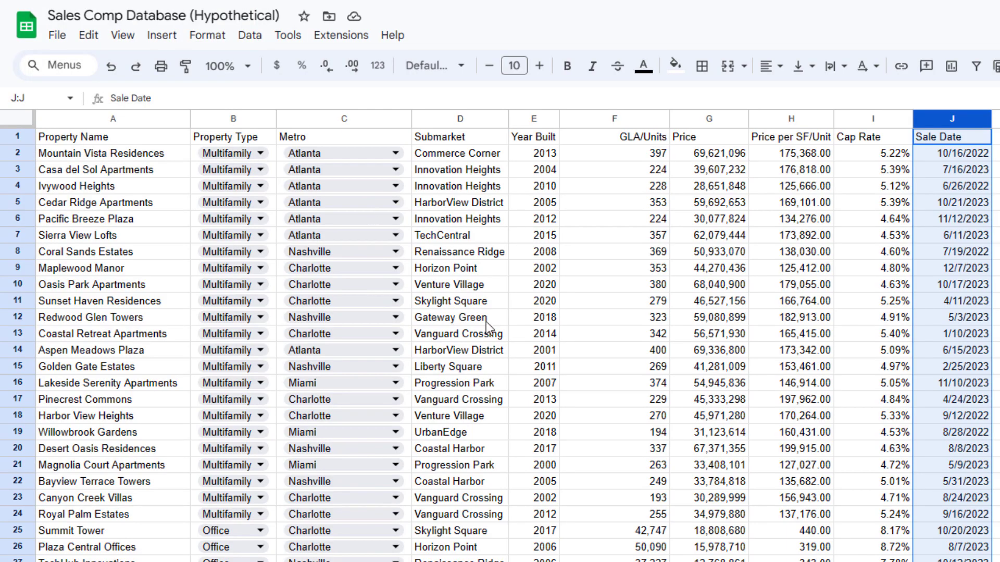
{"action": "left_click", "coordinate": [129, 267]}
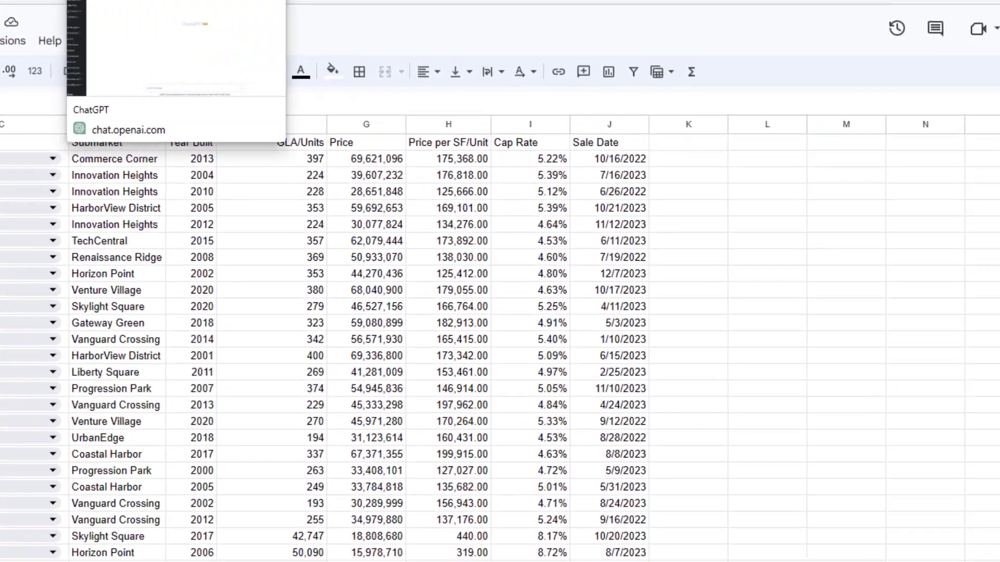
{"action": "left_click", "coordinate": [148, 1]}
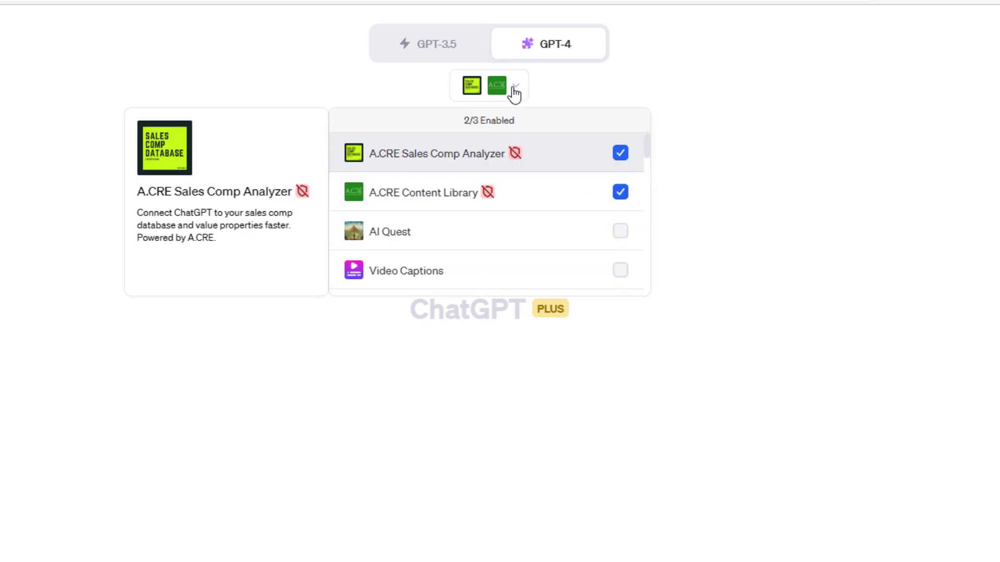
Show GPT-4's enabled plugins, A.CRE Sales Comp Analyzer and A.CRE Content Library
{"action": "mouse_move", "coordinate": [545, 42]}
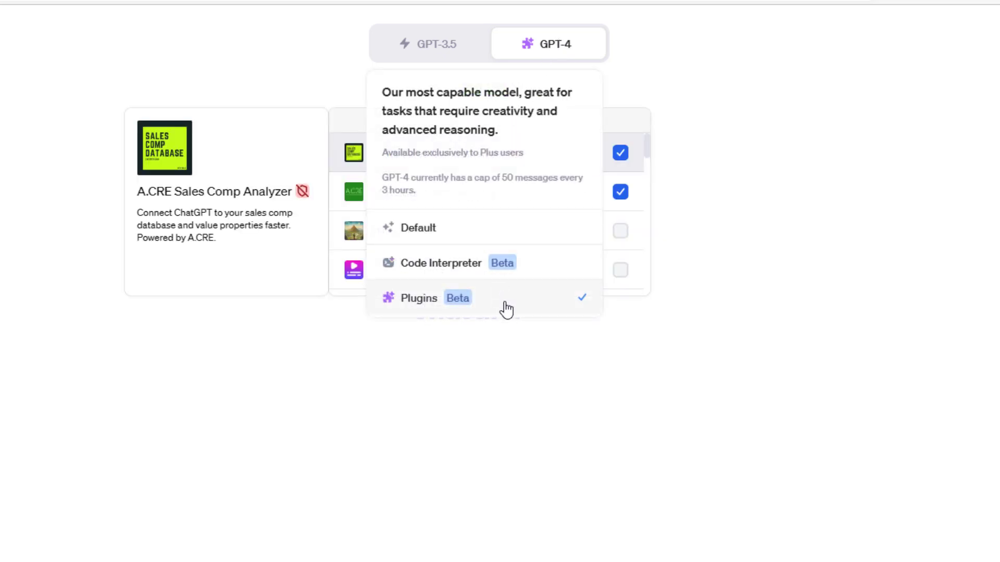
{"action": "left_click", "coordinate": [514, 93]}
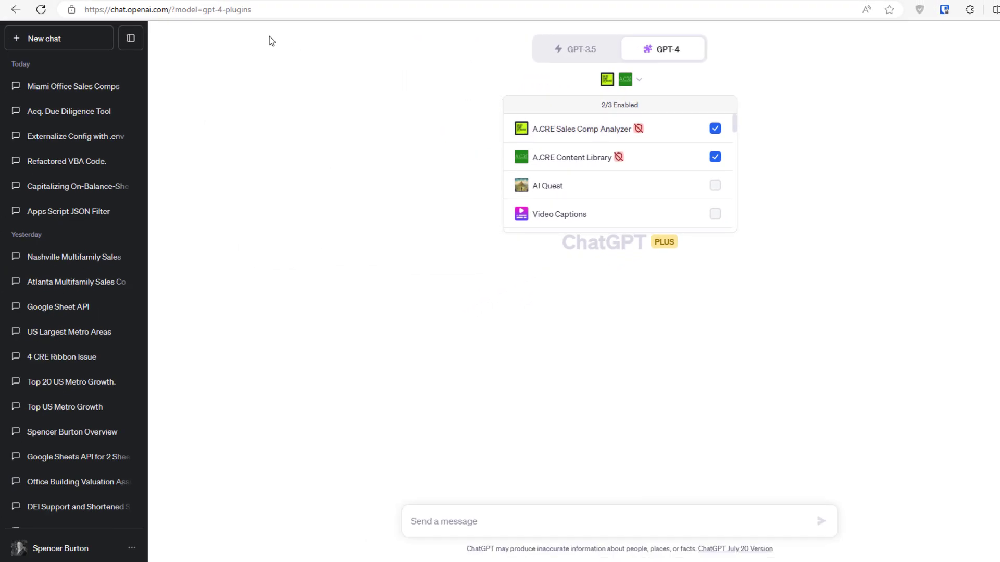
{"action": "left_click", "coordinate": [268, 1]}
Scroll through every comp from multifamily to retail, pointing out the Year Built and Price fields
{"action": "left_click", "coordinate": [277, 127]}
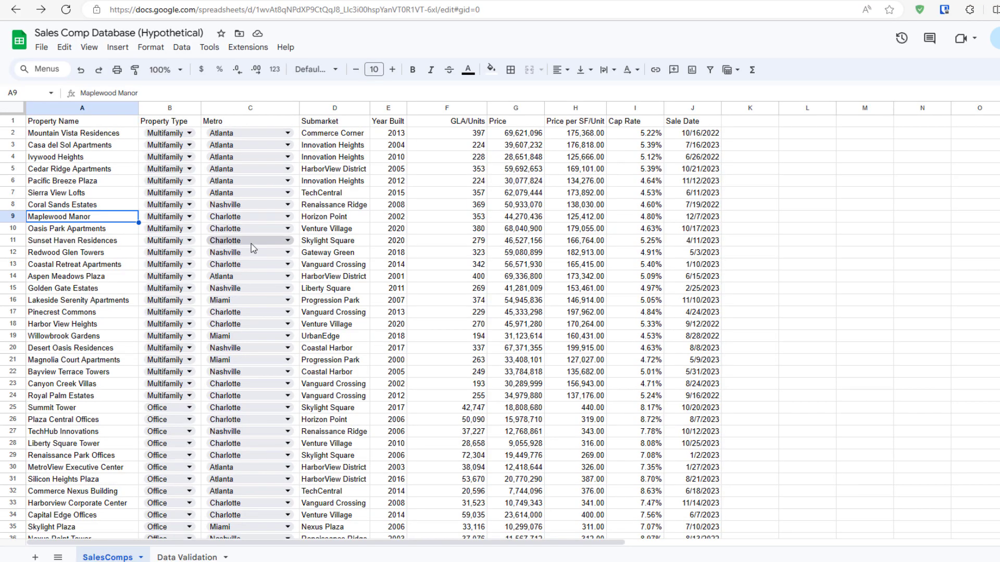
{"action": "scroll", "coordinate": [250, 255], "scroll_direction": "down", "scroll_amount": 3}
{"action": "scroll", "coordinate": [250, 291], "scroll_direction": "down", "scroll_amount": 3}
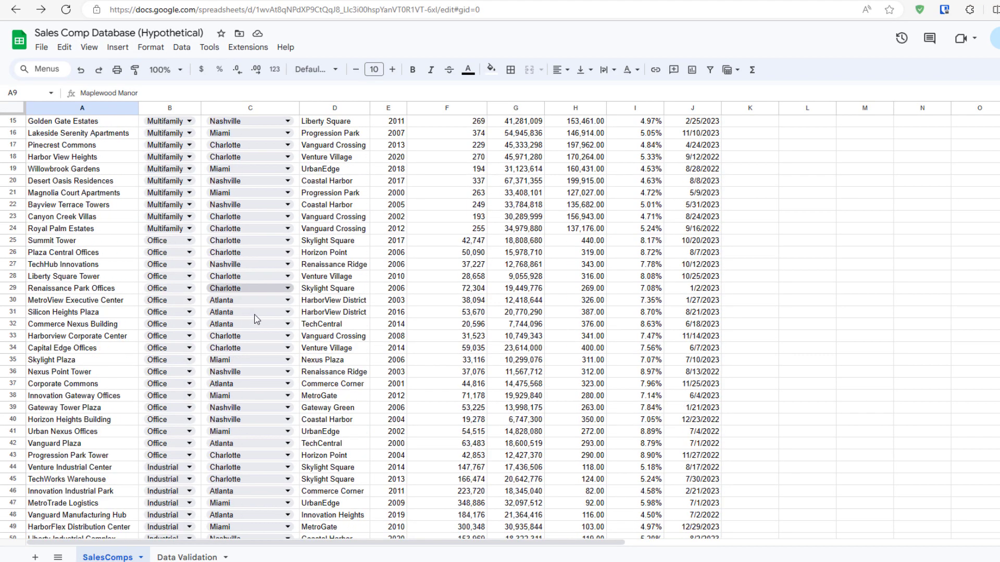
{"action": "scroll", "coordinate": [250, 339], "scroll_direction": "up", "scroll_amount": 4}
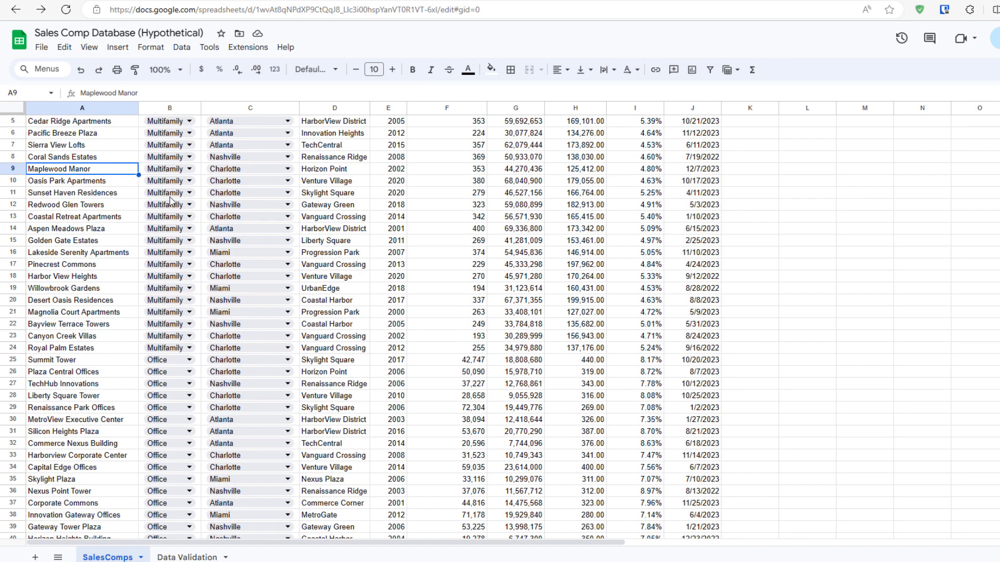
{"action": "scroll", "coordinate": [174, 229], "scroll_direction": "down", "scroll_amount": 3}
{"action": "scroll", "coordinate": [174, 230], "scroll_direction": "down", "scroll_amount": 15}
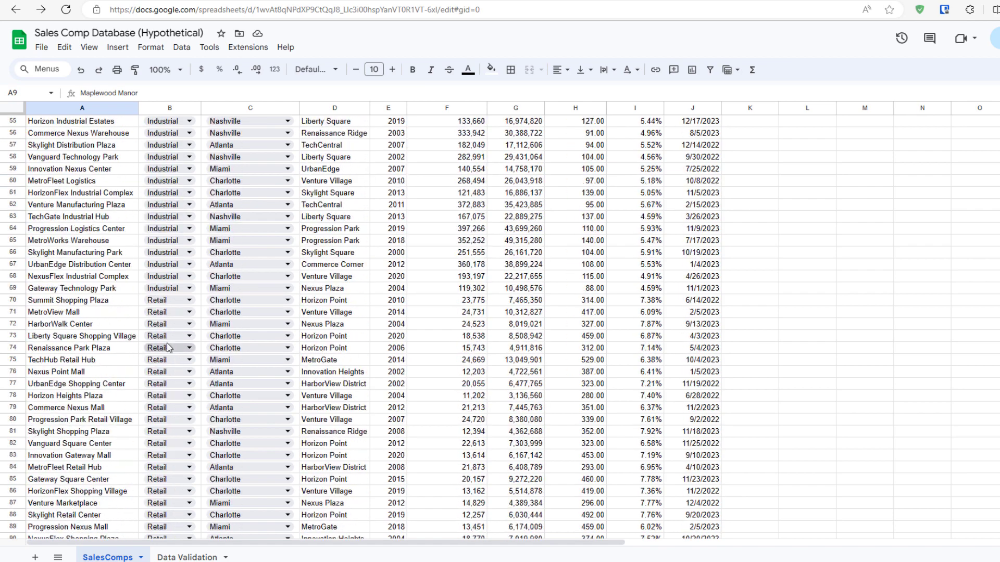
{"action": "scroll", "coordinate": [189, 326], "scroll_direction": "up", "scroll_amount": 6}
{"action": "scroll", "coordinate": [188, 326], "scroll_direction": "up", "scroll_amount": 12}
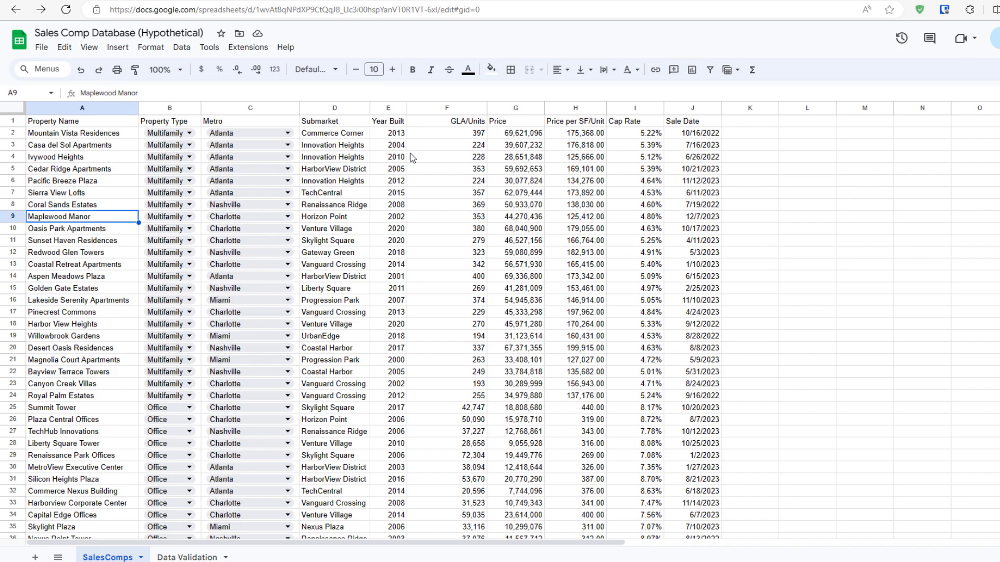
{"action": "left_click", "coordinate": [400, 124]}
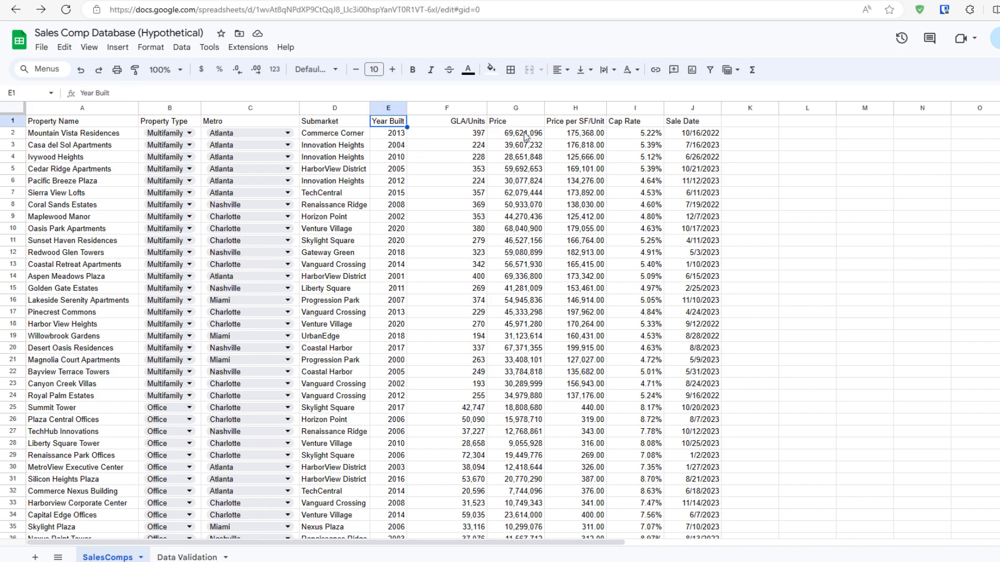
{"action": "left_click", "coordinate": [516, 121]}
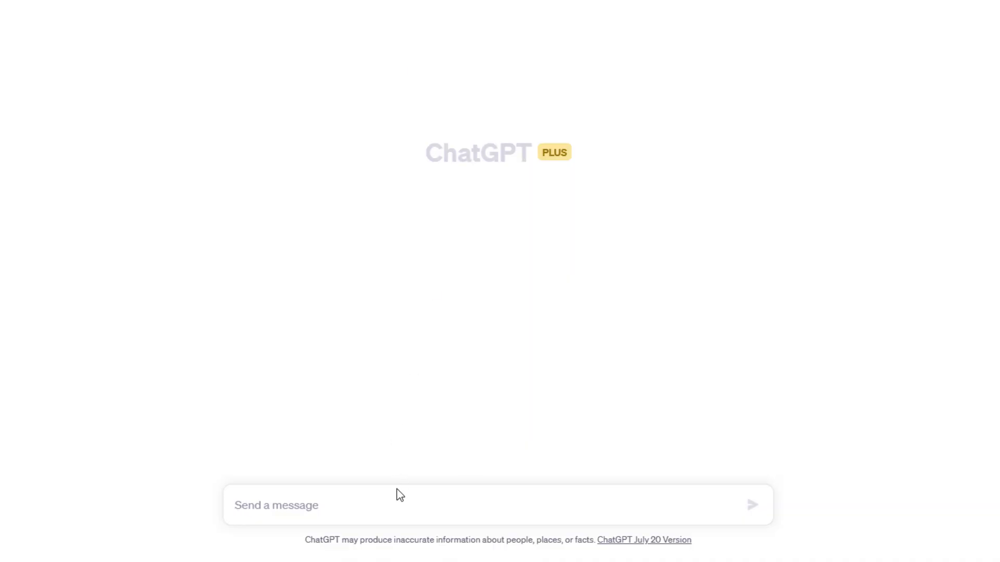
Ask ChatGPT 'Show me office comps in Miami built after 2010'
{"action": "type", "text": "Show"}
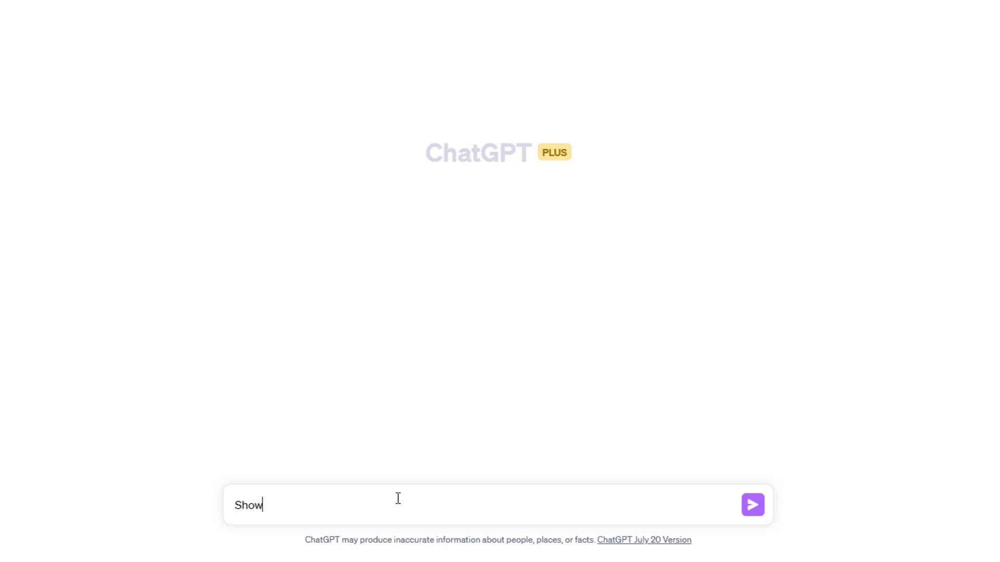
{"action": "type", "text": " me office comps in Miami"}
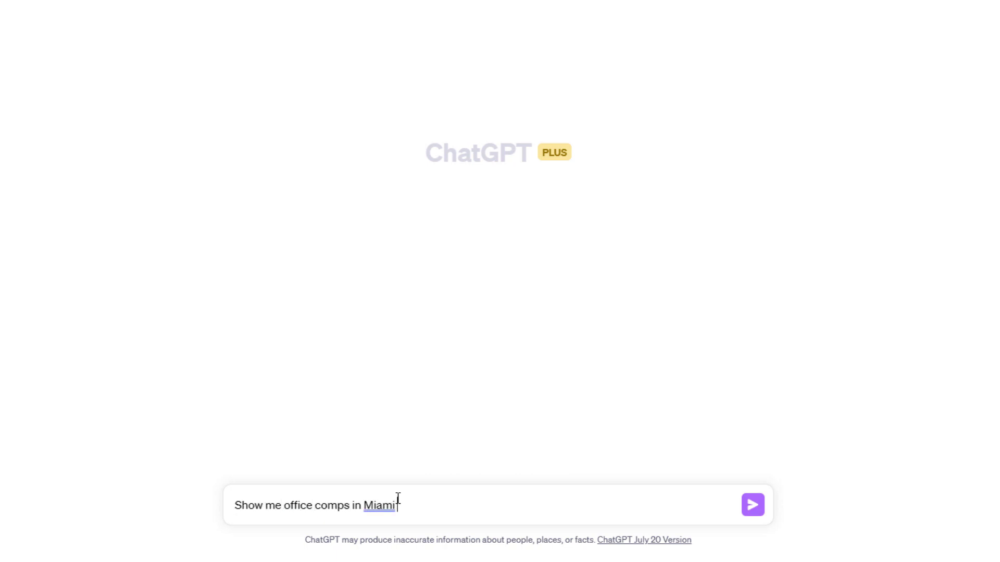
{"action": "type", "text": " built after 2010"}
{"action": "key", "text": "Return"}
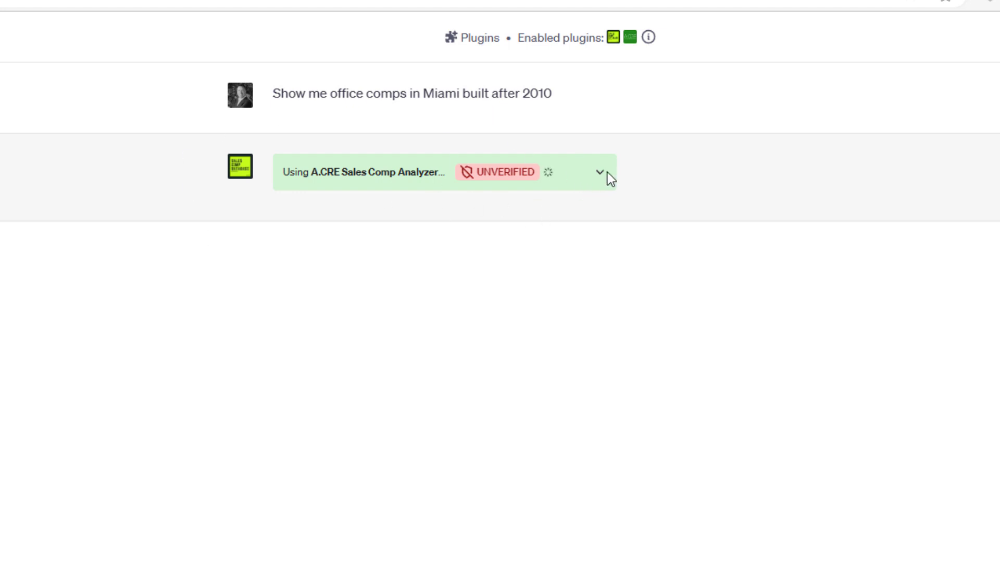
Expand the plugin's request/response JSON and highlight the query parameters, including the Miami metro
{"action": "left_click", "coordinate": [575, 176]}
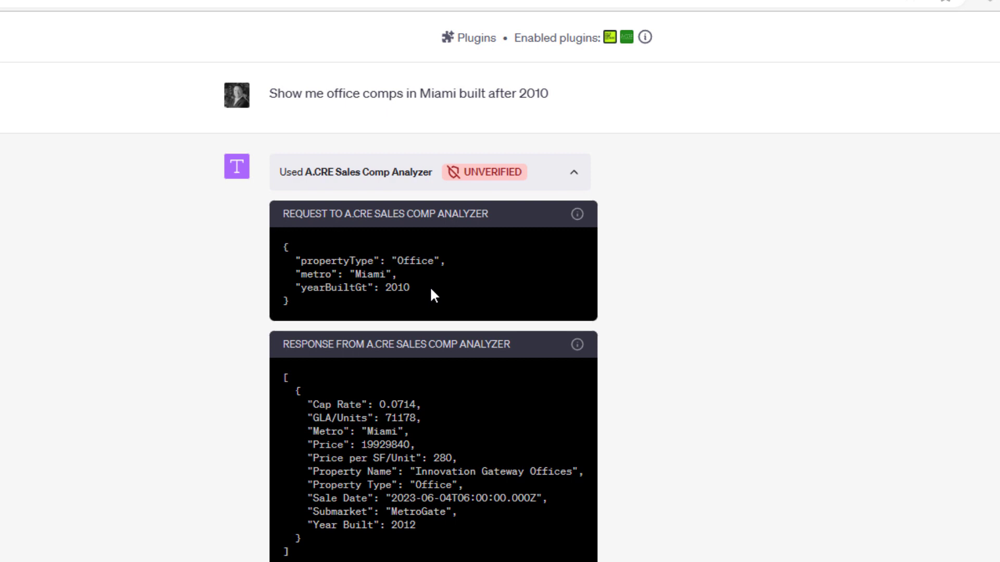
{"action": "left_click_drag", "start_coordinate": [432, 289], "coordinate": [306, 261]}
{"action": "left_click", "coordinate": [320, 261]}
{"action": "left_click_drag", "start_coordinate": [437, 260], "coordinate": [354, 252]}
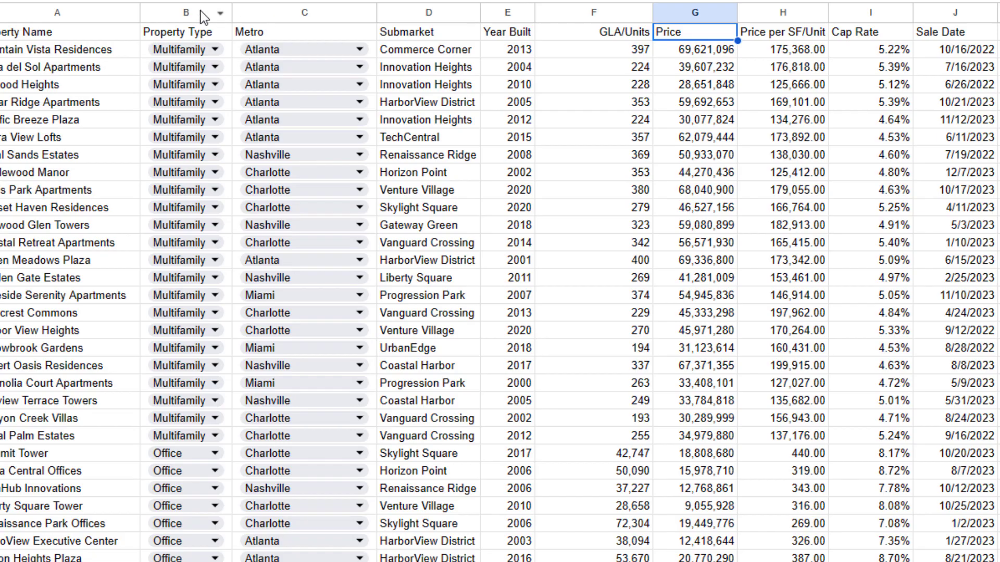
{"action": "left_click", "coordinate": [203, 17]}
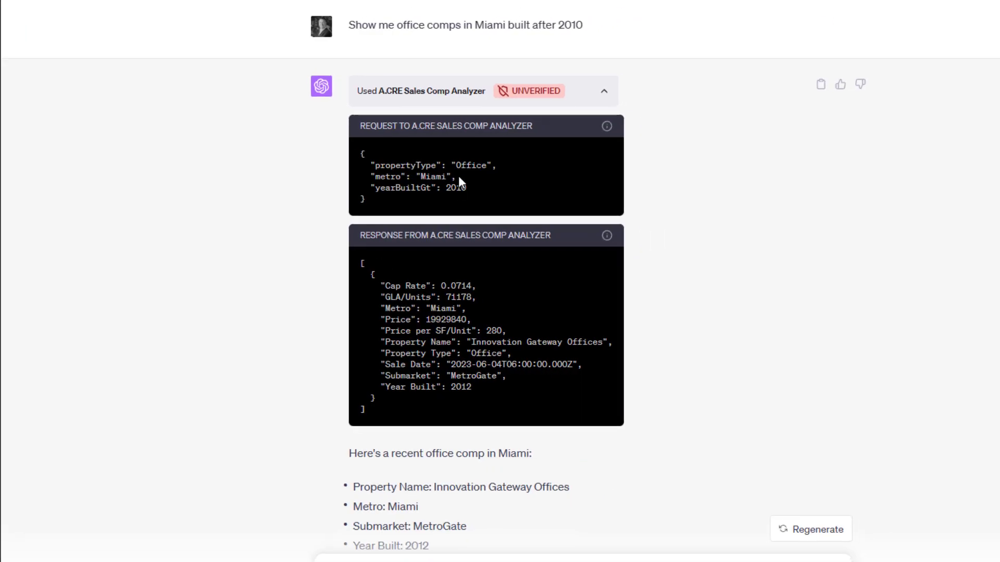
{"action": "left_click_drag", "start_coordinate": [459, 177], "coordinate": [369, 177]}
{"action": "scroll", "coordinate": [573, 183], "scroll_direction": "down", "scroll_amount": 2}
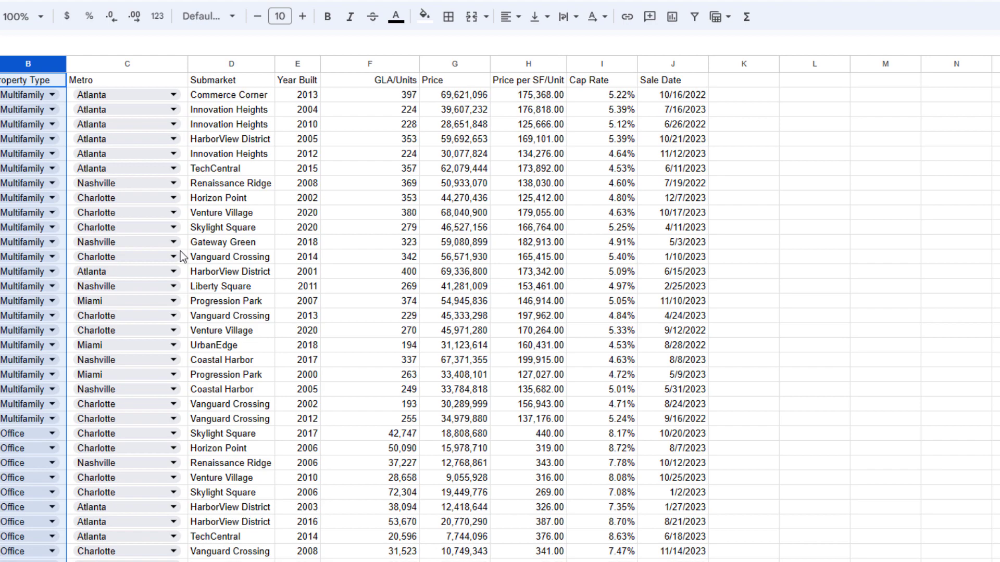
{"action": "scroll", "coordinate": [104, 271], "scroll_direction": "down", "scroll_amount": 10}
{"action": "scroll", "coordinate": [31, 286], "scroll_direction": "down", "scroll_amount": 3}
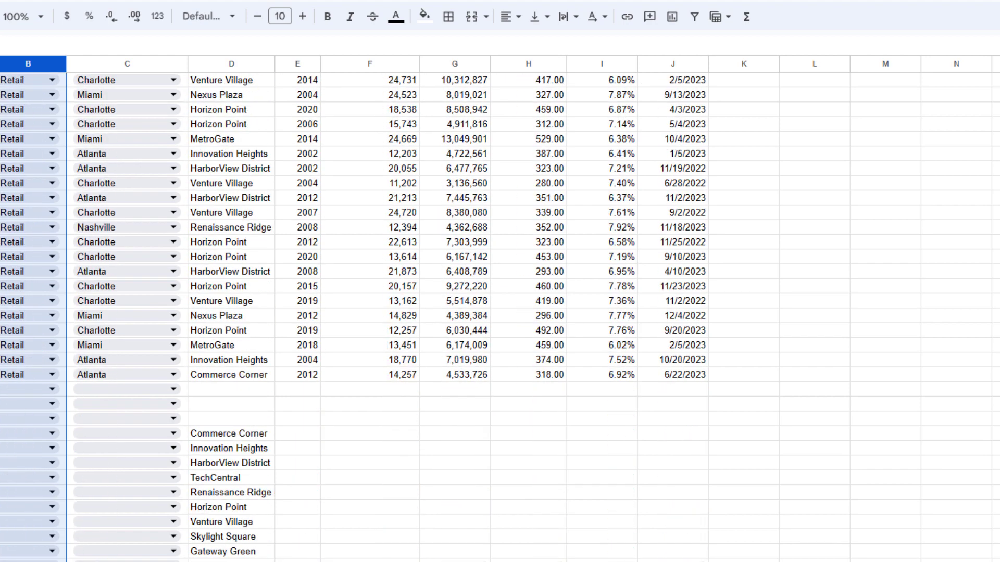
{"action": "left_click", "coordinate": [216, 315]}
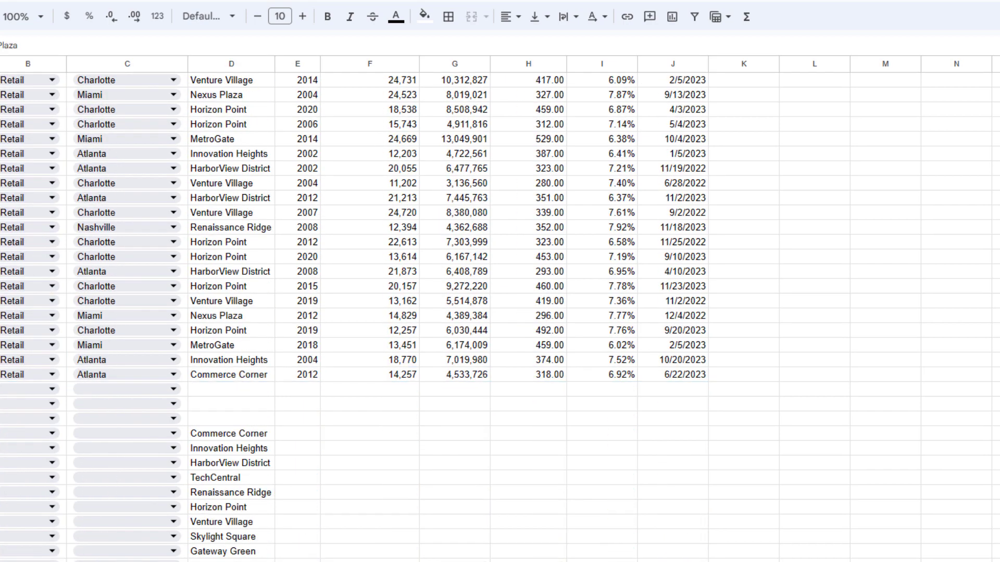
{"action": "scroll", "coordinate": [500, 312], "scroll_direction": "up", "scroll_amount": 20}
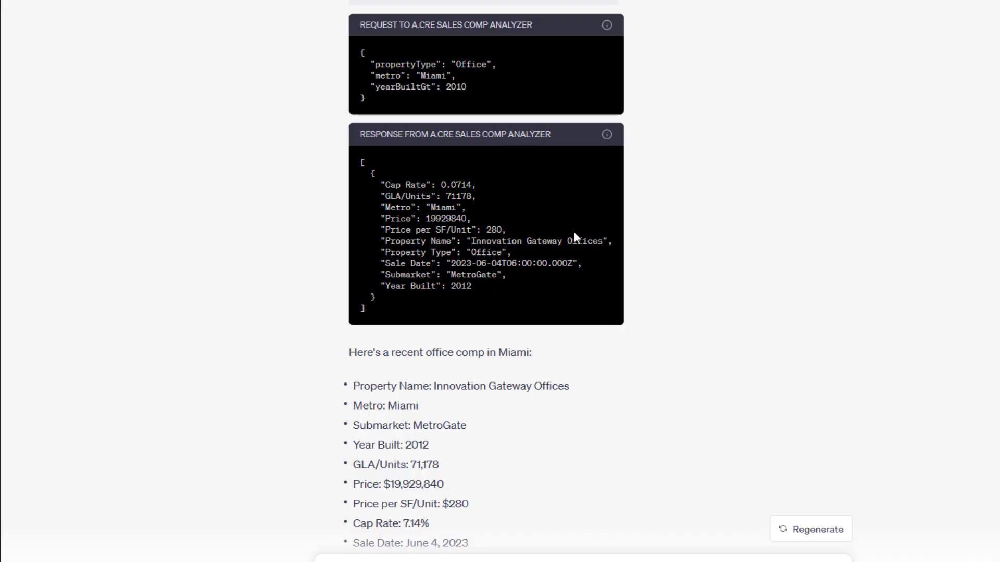
Highlight the 2012 year built value in the Miami office comp reply
{"action": "scroll", "coordinate": [456, 359], "scroll_direction": "down", "scroll_amount": 3}
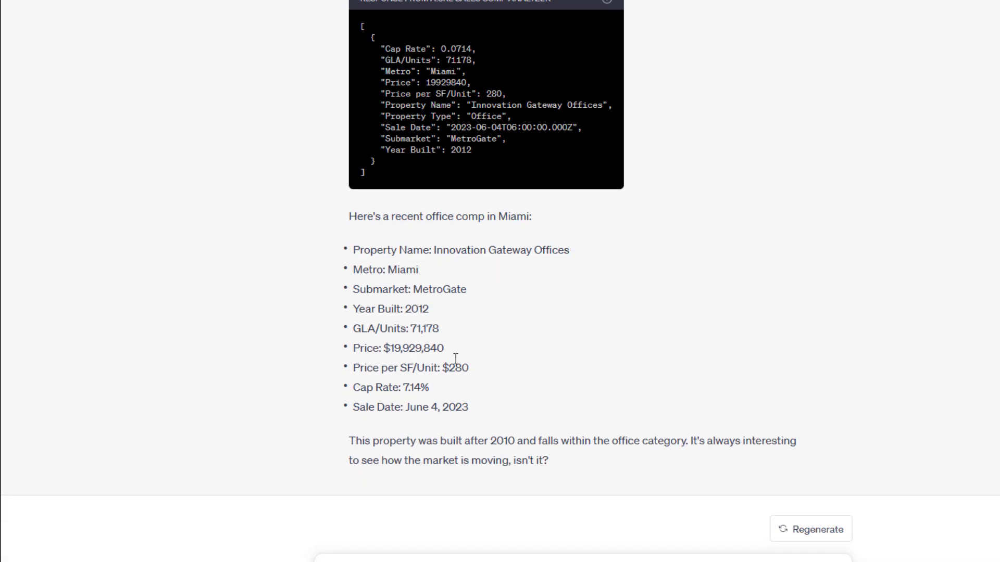
{"action": "double_click", "coordinate": [420, 309]}
{"action": "left_click", "coordinate": [561, 317]}
{"action": "scroll", "coordinate": [562, 317], "scroll_direction": "up", "scroll_amount": 2}
{"action": "scroll", "coordinate": [555, 369], "scroll_direction": "down", "scroll_amount": 2}
Send 'Show me multifamily sale comps in Atlanta' and briefly expand the plugin request details
{"action": "left_click", "coordinate": [438, 508]}
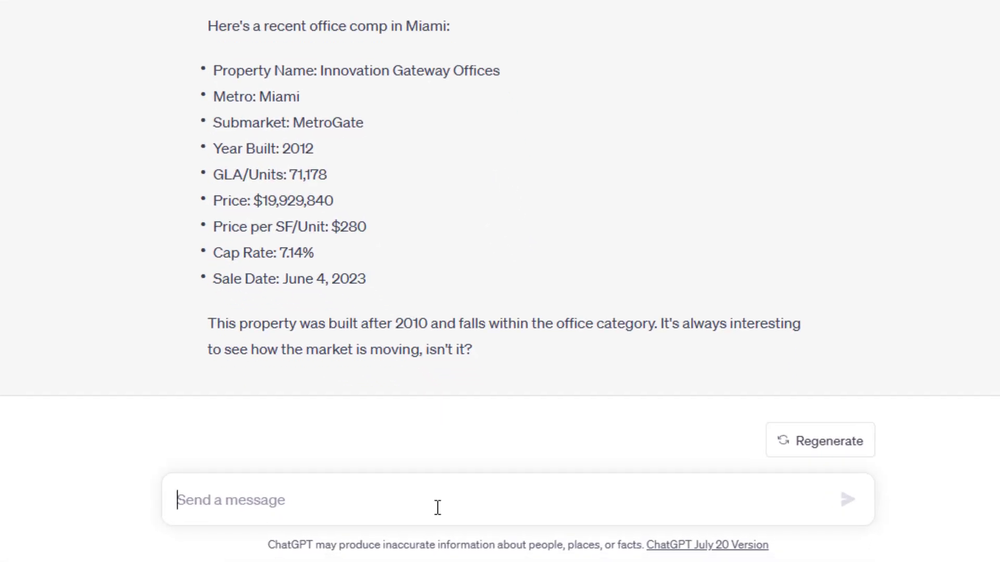
{"action": "type", "text": "Show me c"}
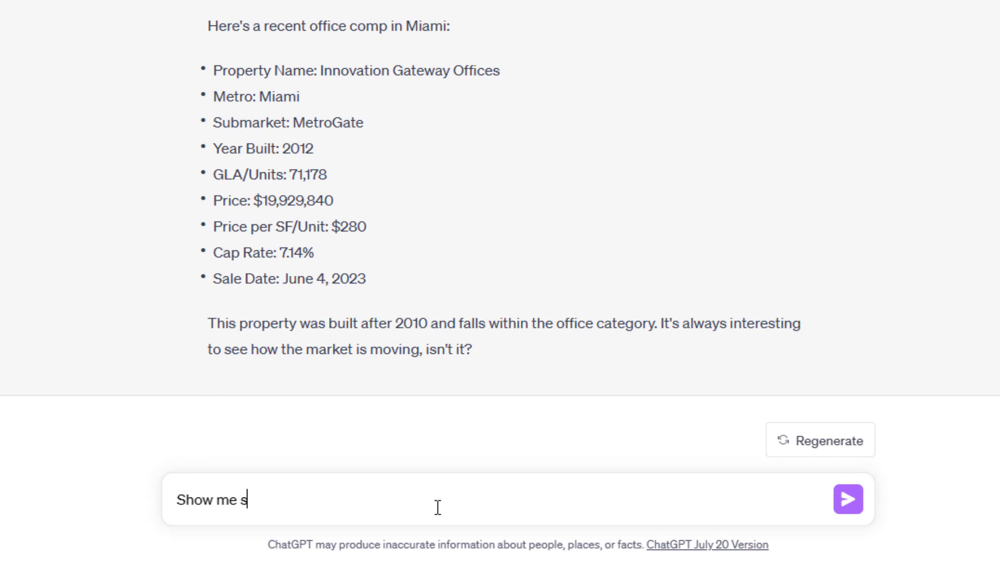
{"action": "type", "text": "ale comps in"}
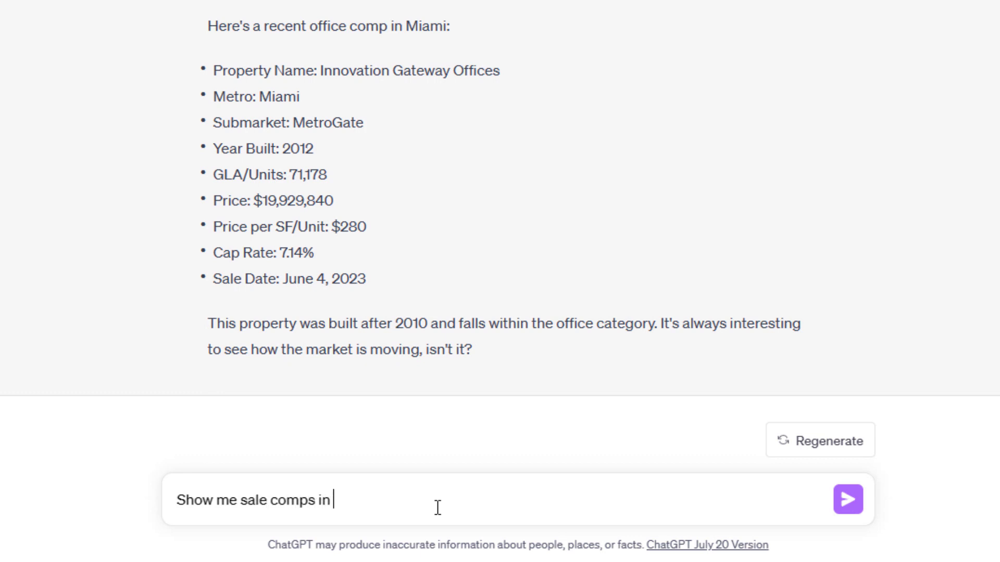
{"action": "key", "text": "BackSpace"}
{"action": "key", "text": "BackSpace"}
{"action": "key", "text": "BackSpace"}
{"action": "key", "text": "BackSpace"}
{"action": "type", "text": "multifamily"}
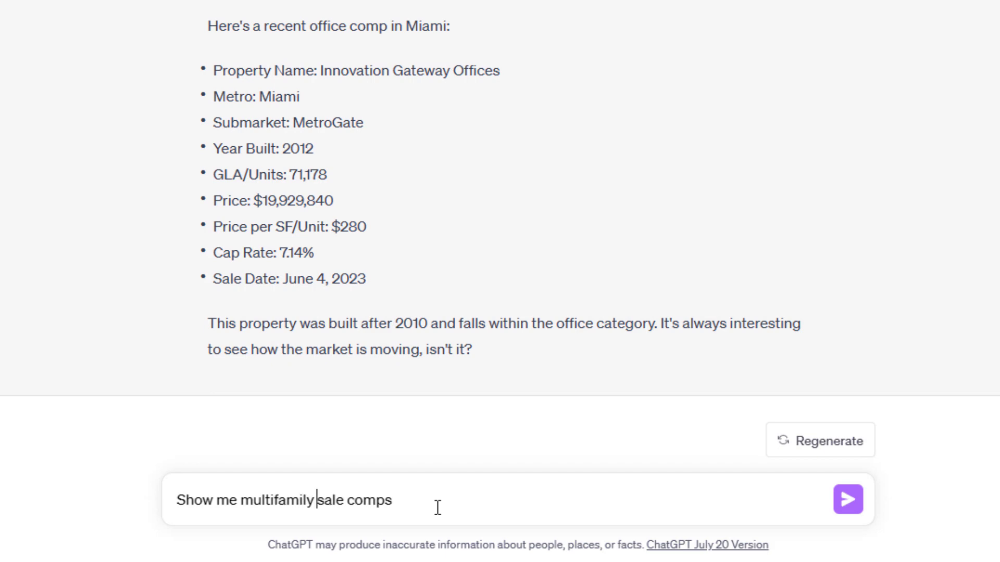
{"action": "key", "text": "ctrl+Right"}
{"action": "type", "text": "in Atlanta"}
{"action": "key", "text": "Return"}
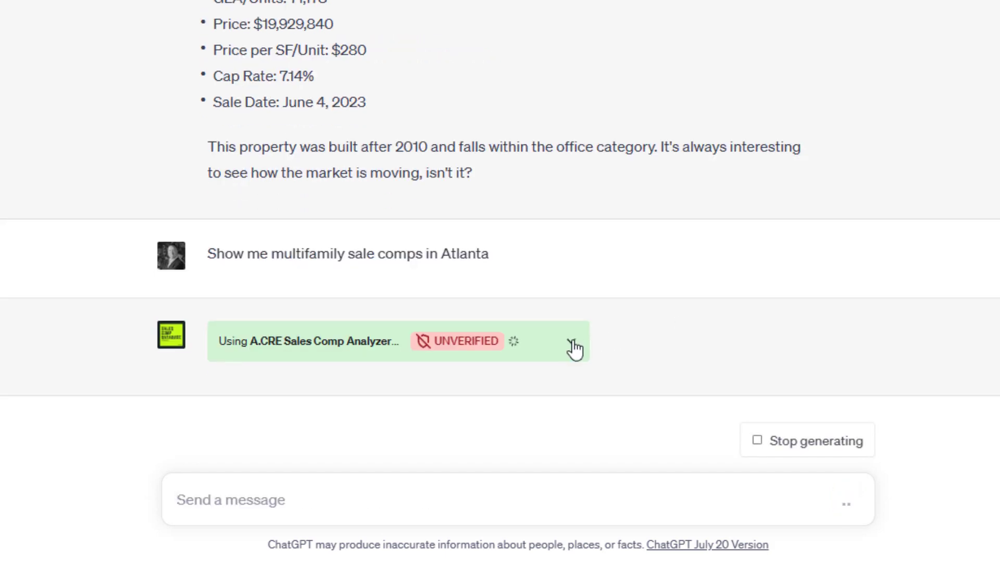
{"action": "left_click", "coordinate": [571, 343]}
{"action": "left_click", "coordinate": [571, 201]}
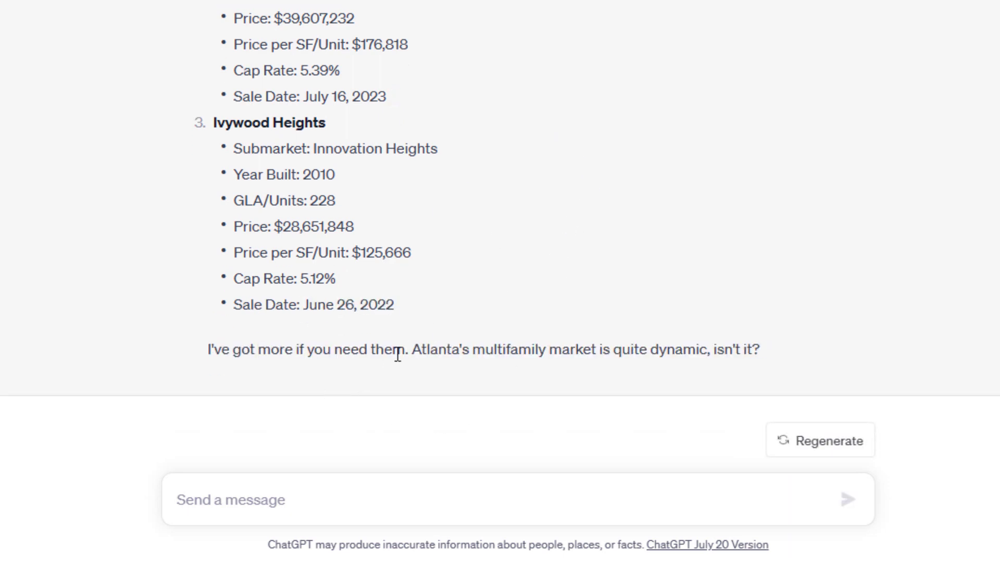
Request ALL multifamily sale comps in Atlanta in a table that can be exported to Excel
{"action": "left_click_drag", "start_coordinate": [426, 354], "coordinate": [285, 352]}
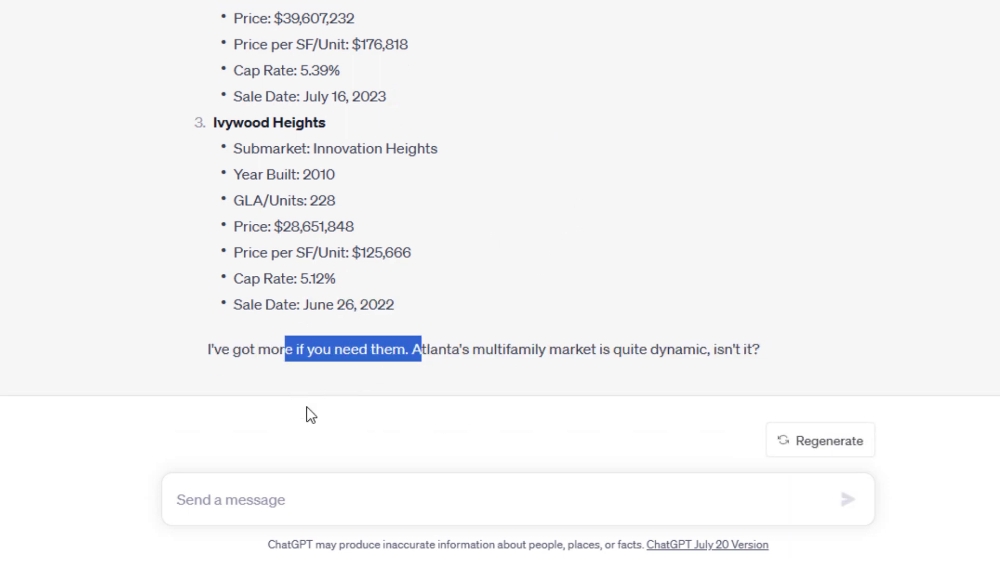
{"action": "left_click", "coordinate": [339, 504]}
{"action": "type", "text": "Excell"}
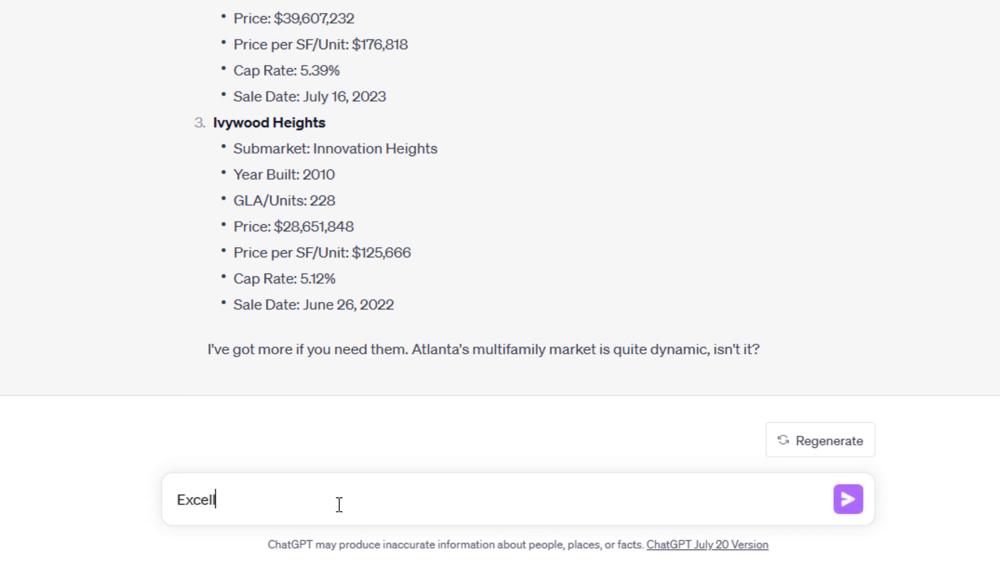
{"action": "type", "text": "ent. Please list "}
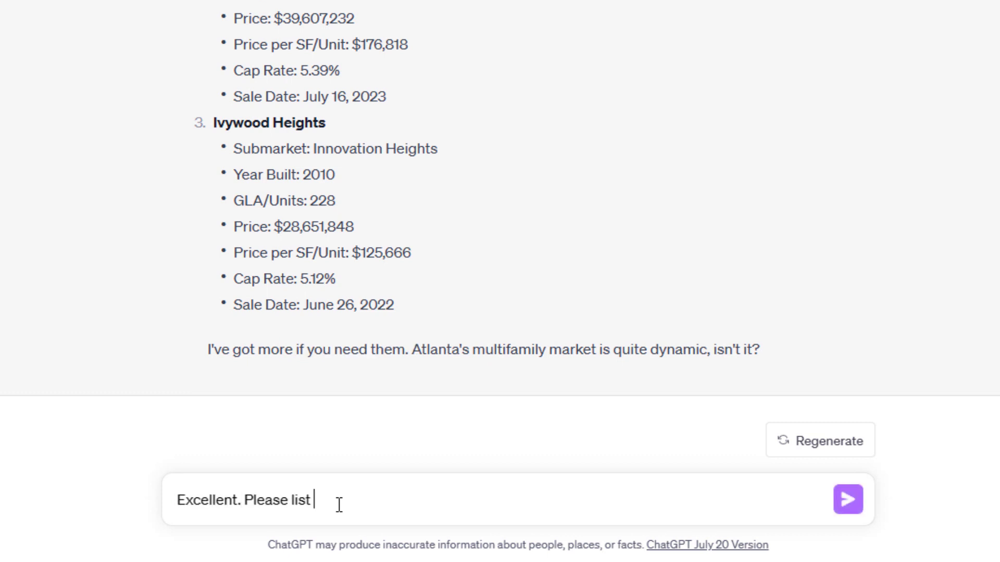
{"action": "type", "text": "ALL multifamily sa"}
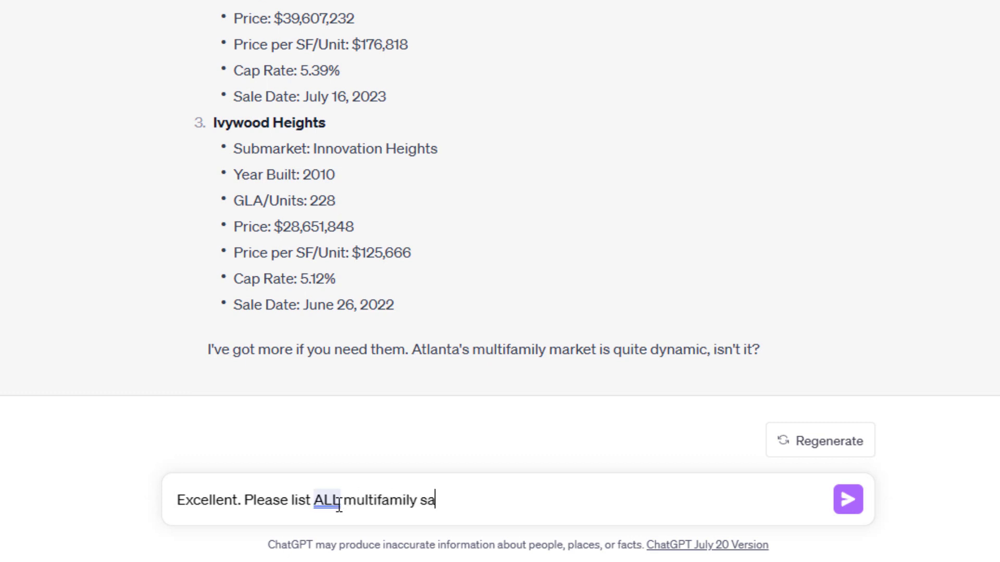
{"action": "type", "text": "le comps in Atlan"}
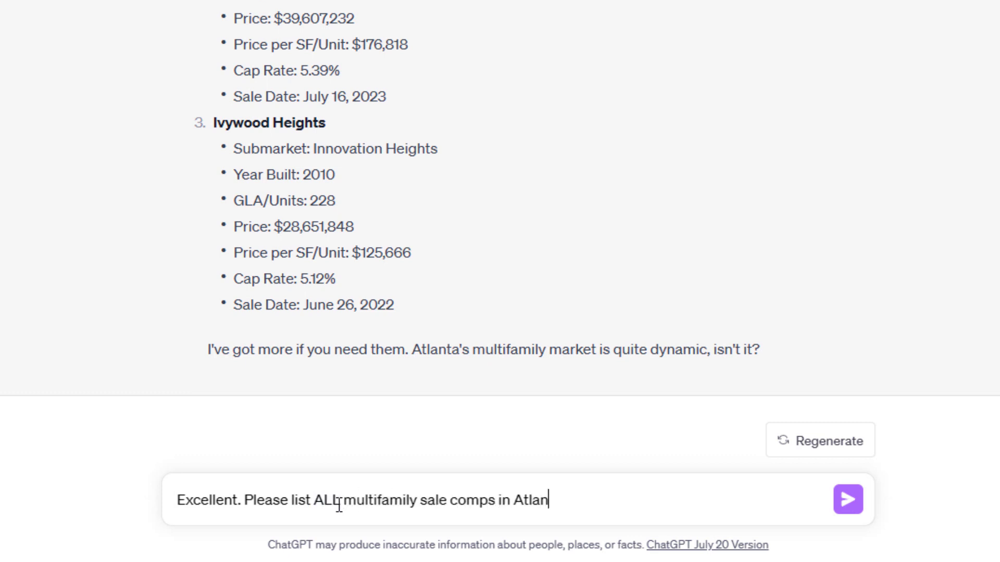
{"action": "type", "text": "ta. Put them in "}
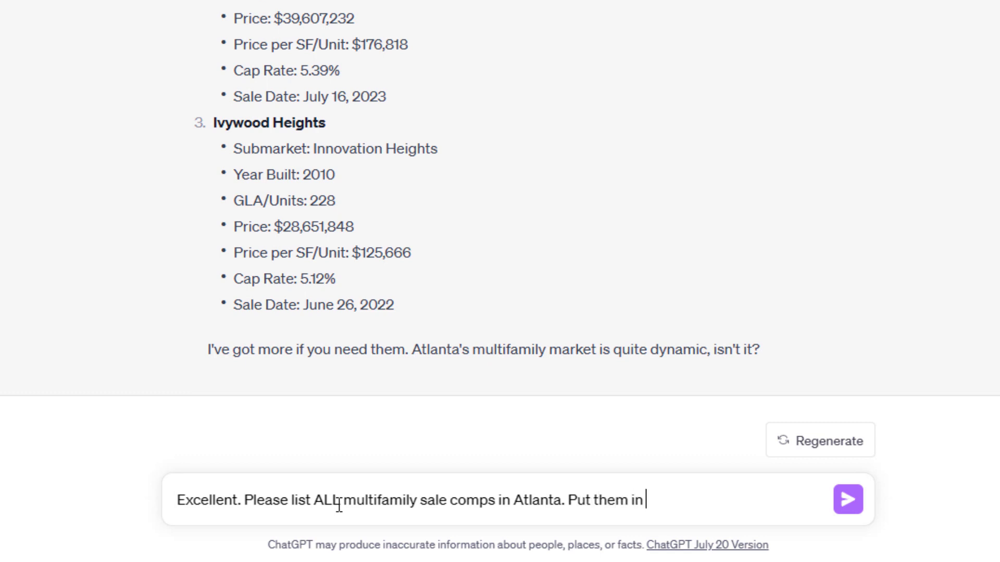
{"action": "type", "text": "a table that I"}
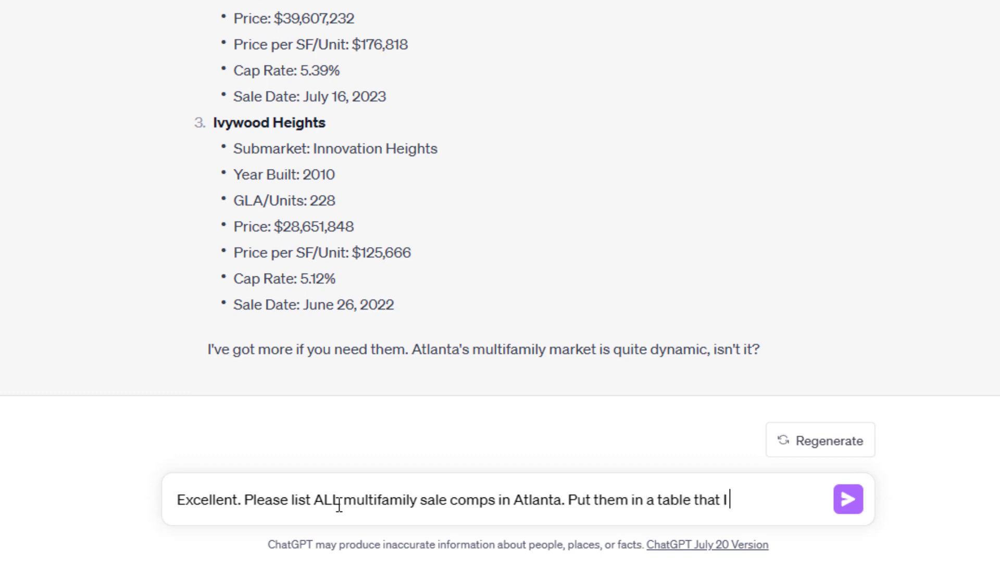
{"action": "type", "text": " can export to Ex"}
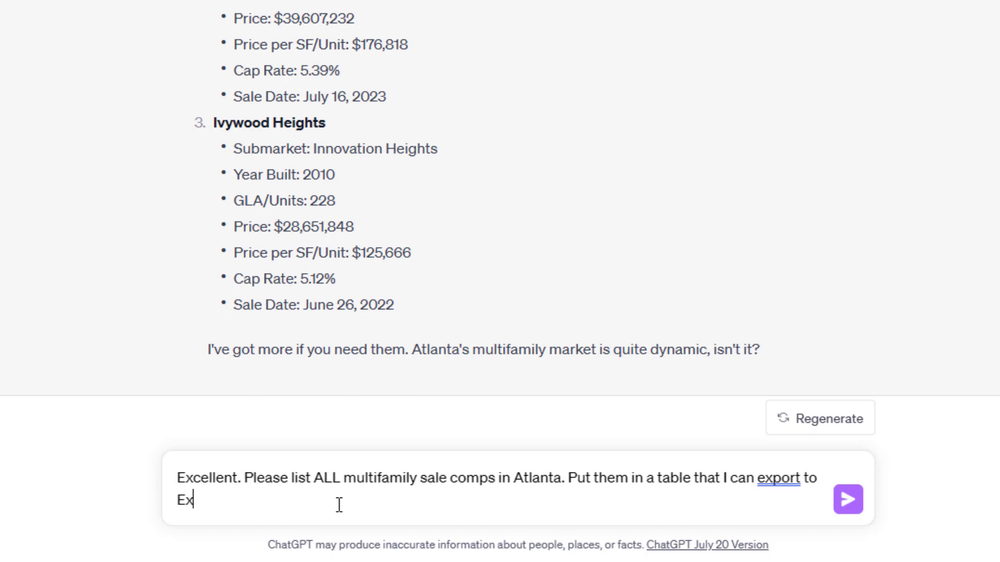
{"action": "type", "text": "cel."}
{"action": "key", "text": "Return"}
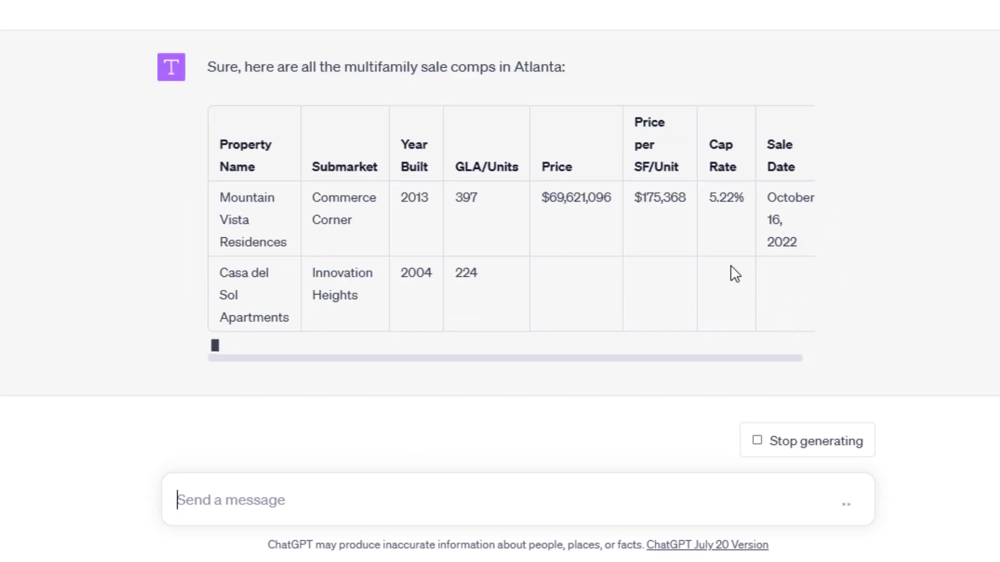
Scroll through the Atlanta comps table and highlight the note that it can't be exported to Excel
{"action": "left_click_drag", "start_coordinate": [549, 360], "coordinate": [680, 360]}
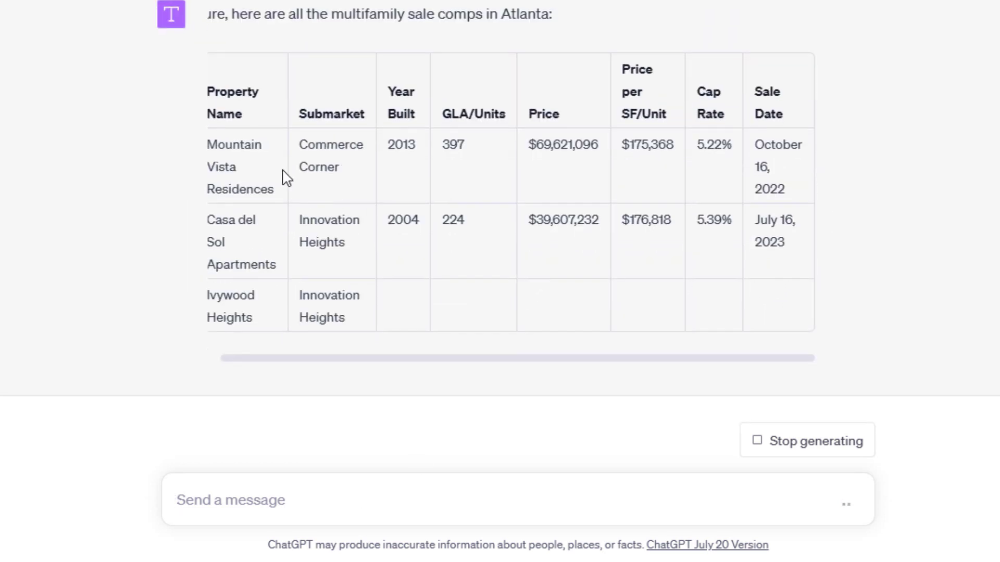
{"action": "left_click_drag", "start_coordinate": [286, 178], "coordinate": [874, 315]}
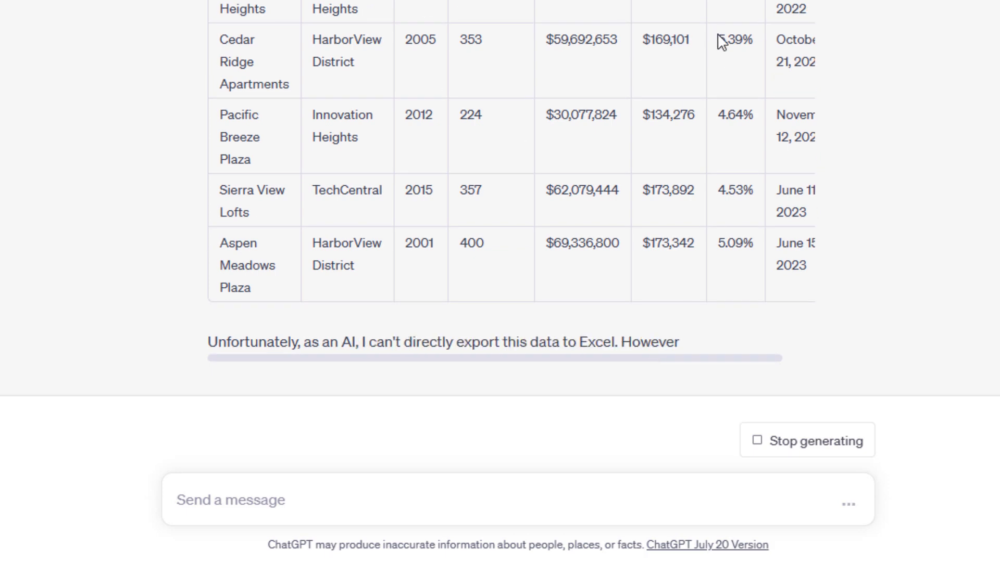
{"action": "scroll", "coordinate": [687, 8], "scroll_direction": "up", "scroll_amount": 2}
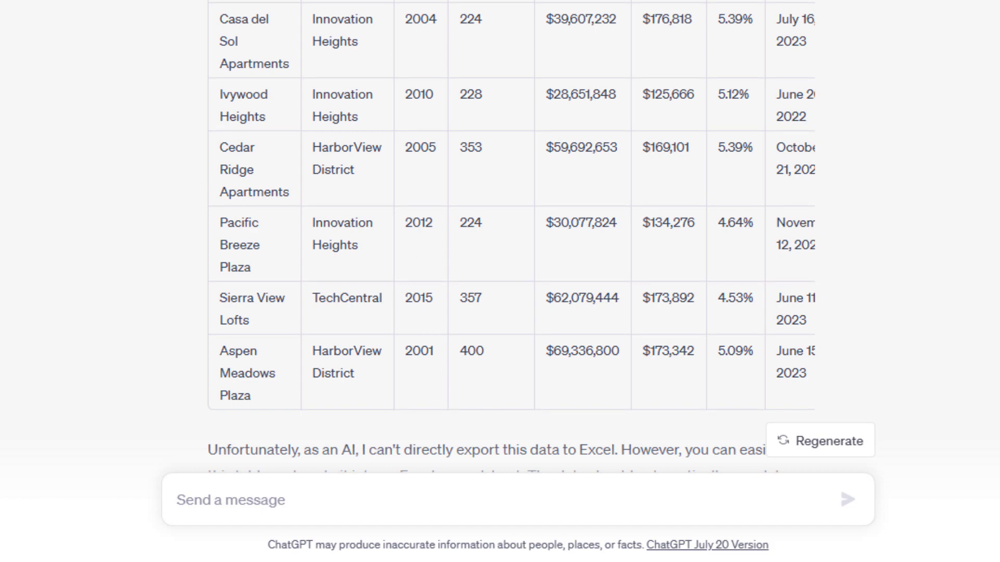
{"action": "scroll", "coordinate": [589, 185], "scroll_direction": "down", "scroll_amount": 3}
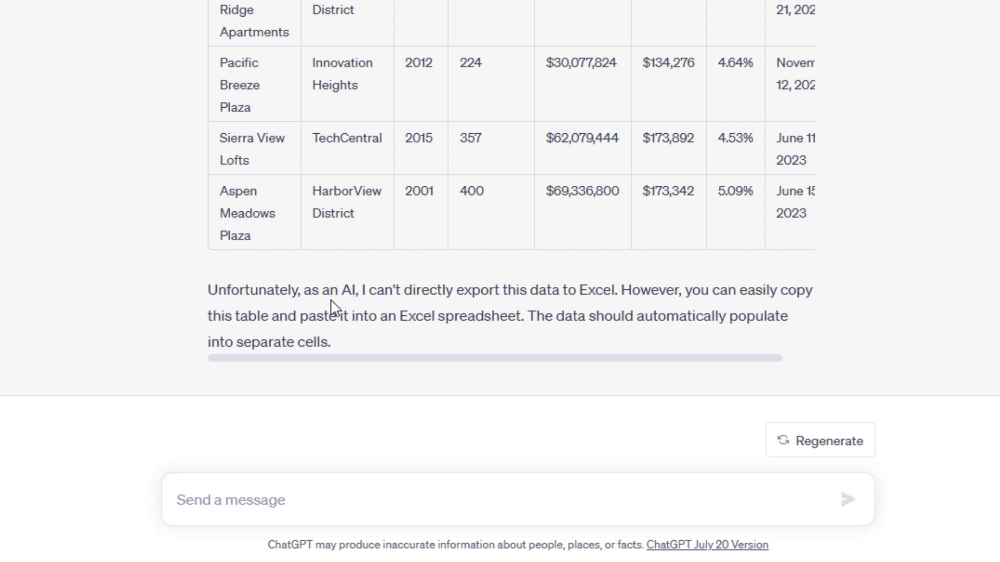
{"action": "left_click_drag", "start_coordinate": [370, 289], "coordinate": [591, 290]}
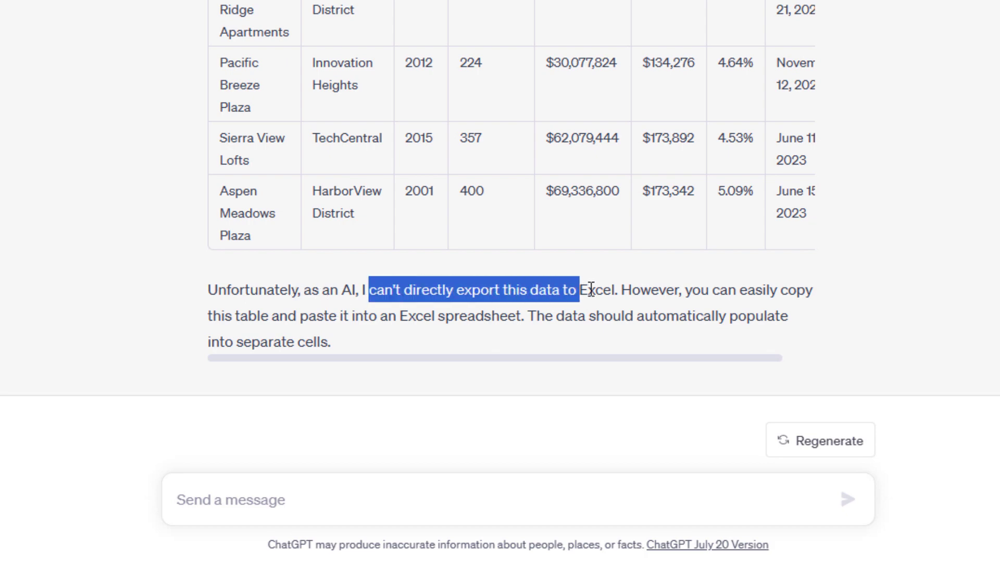
{"action": "left_click", "coordinate": [593, 289]}
{"action": "scroll", "coordinate": [755, 161], "scroll_direction": "up", "scroll_amount": 3}
{"action": "scroll", "coordinate": [592, 495], "scroll_direction": "down", "scroll_amount": 3}
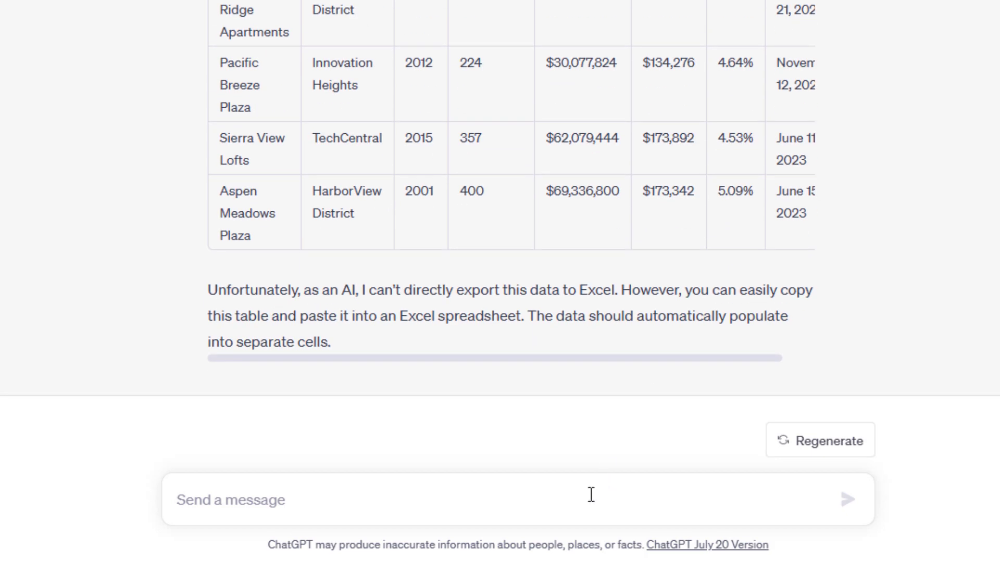
Ask ChatGPT to add a summary row at the bottom of the comps table
{"action": "left_click", "coordinate": [589, 500]}
{"action": "type", "text": "Gr"}
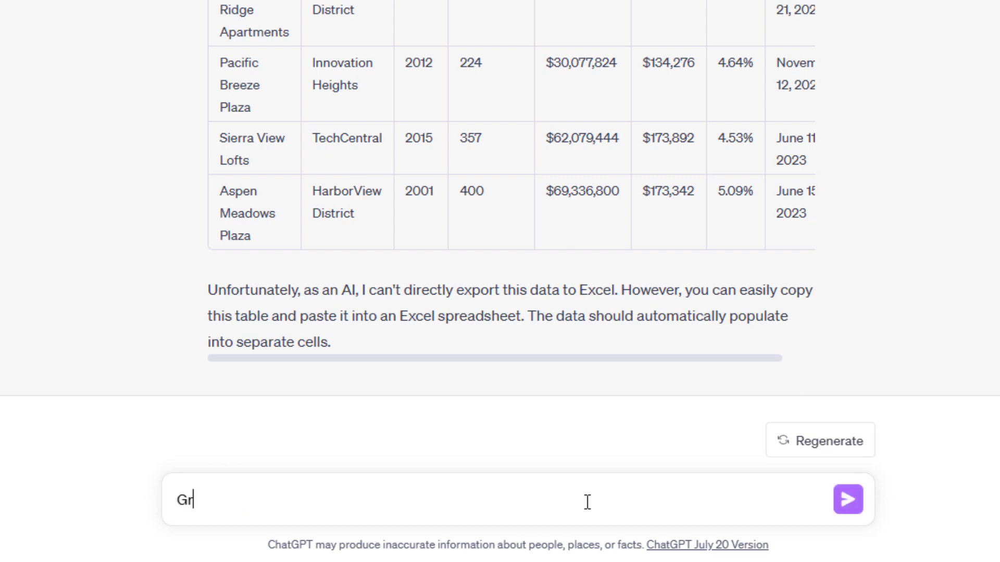
{"action": "type", "text": "eat. Please t"}
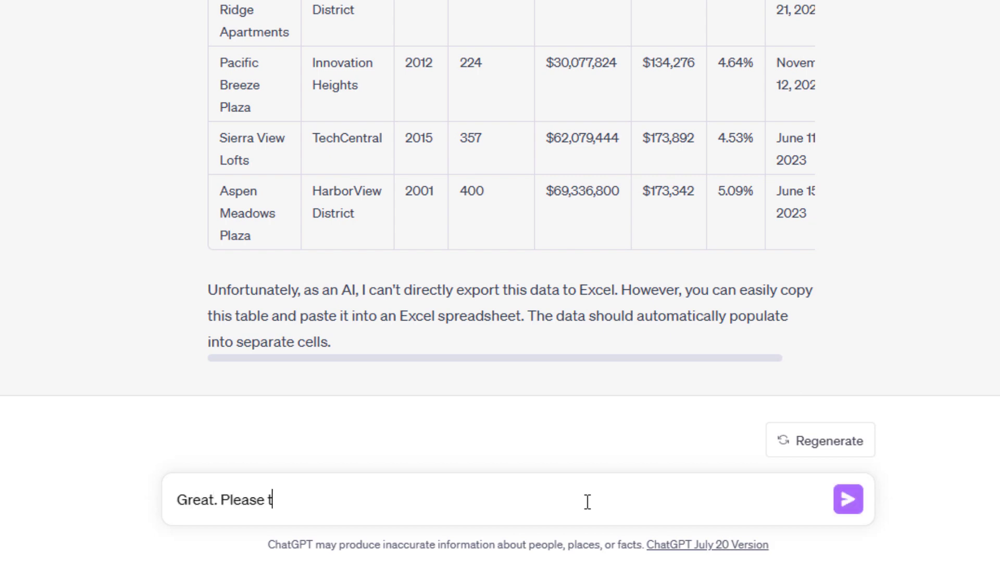
{"action": "type", "text": "ake this sabl"}
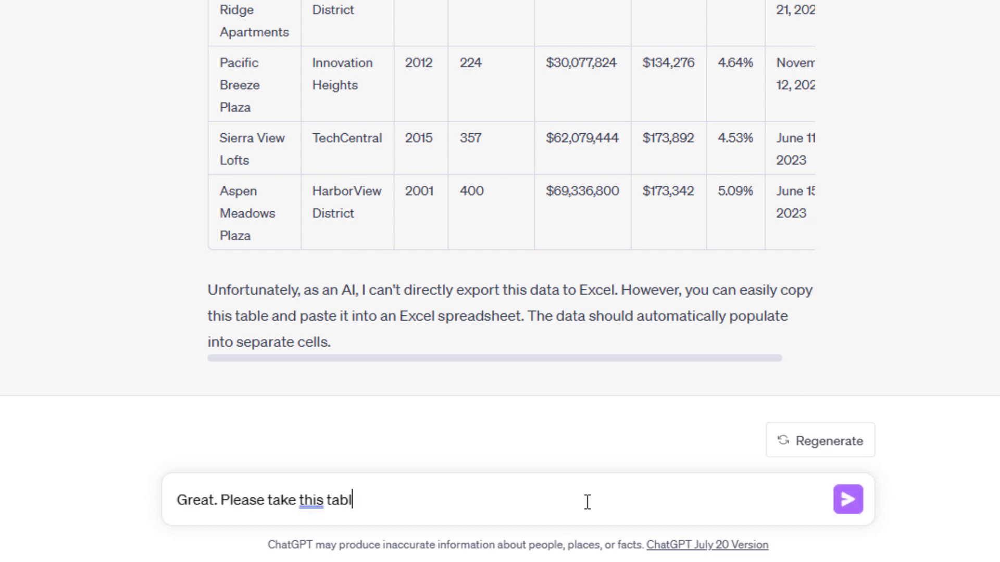
{"action": "type", "text": "e and add a "}
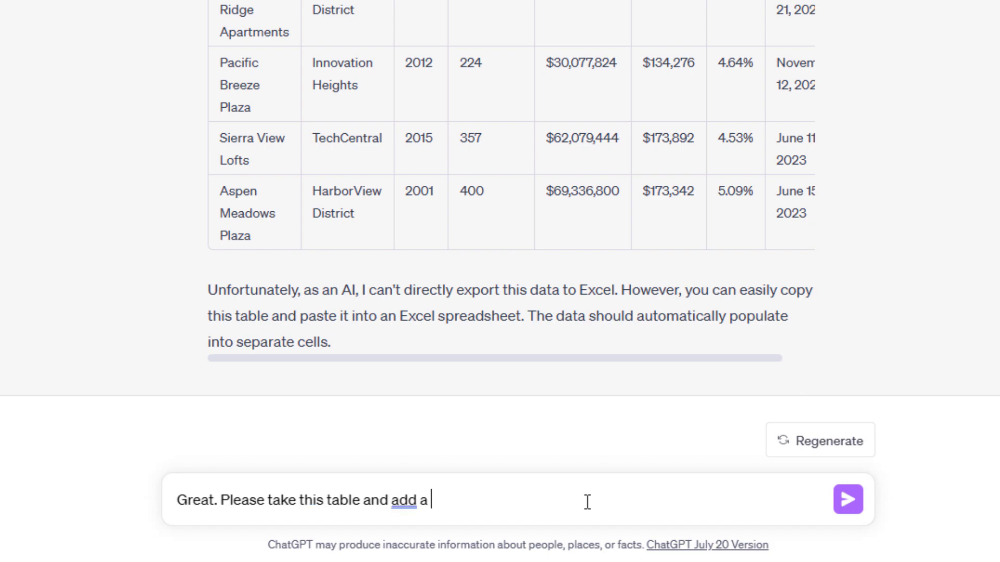
{"action": "type", "text": "susummary to"}
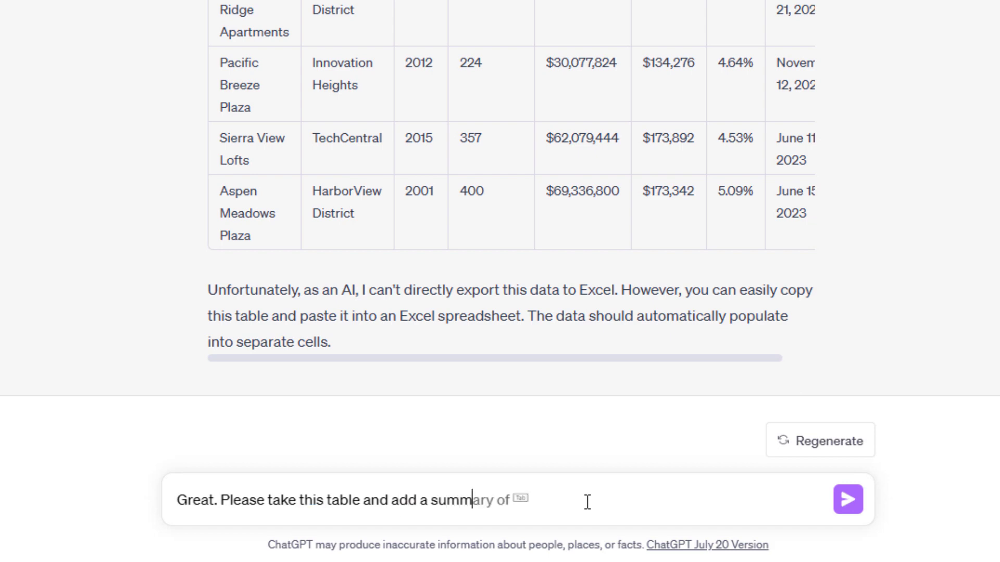
{"action": "key", "text": "BackSpace"}
{"action": "key", "text": "BackSpace"}
{"action": "type", "text": "row at the bottom"}
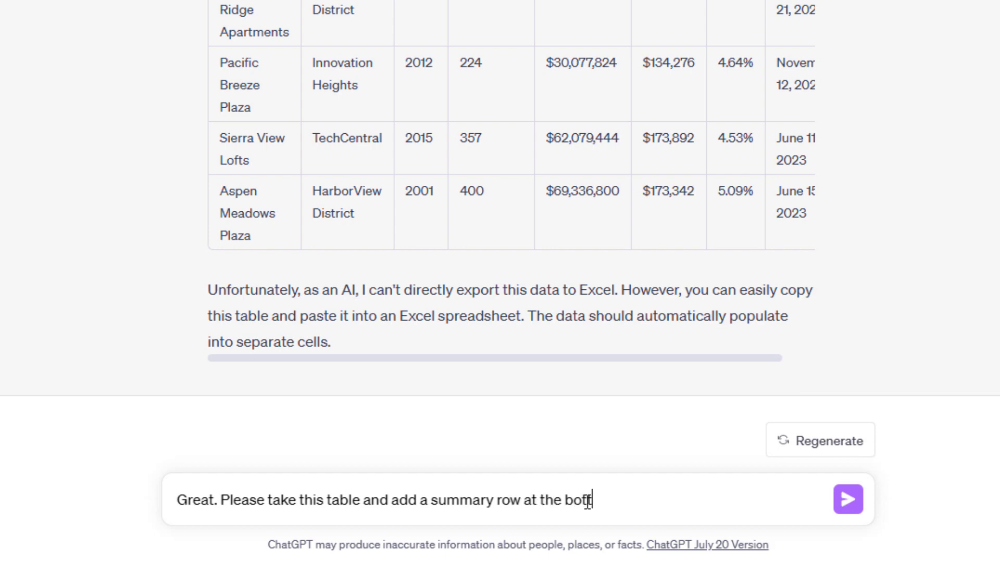
{"action": "key", "text": "Return"}
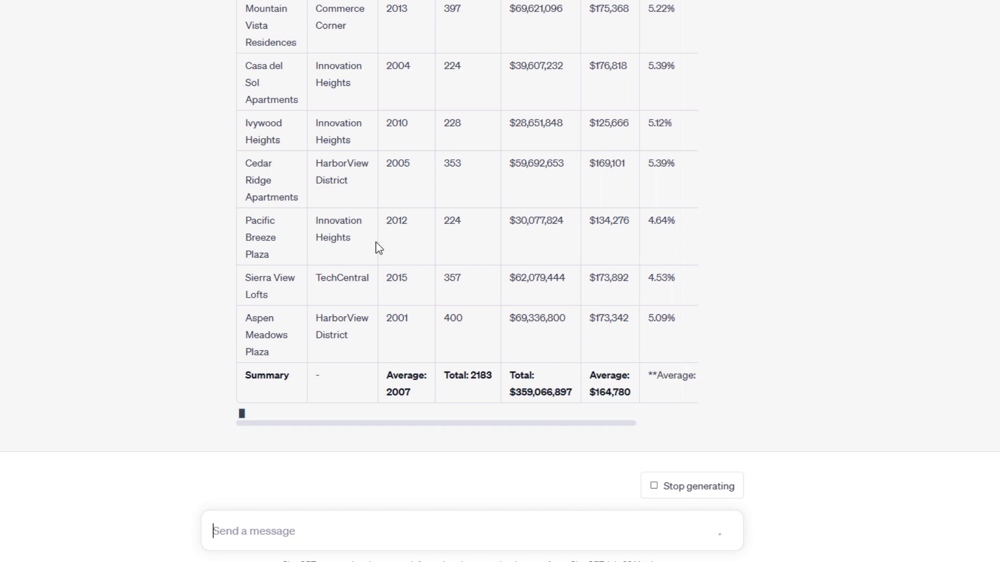
Highlight the Summary row of the Atlanta comps table to review its values, then deselect
{"action": "mouse_move", "coordinate": [413, 370]}
{"action": "left_mouse_down"}
{"action": "mouse_move", "coordinate": [386, 366]}
{"action": "mouse_move", "coordinate": [411, 350]}
{"action": "left_mouse_up"}
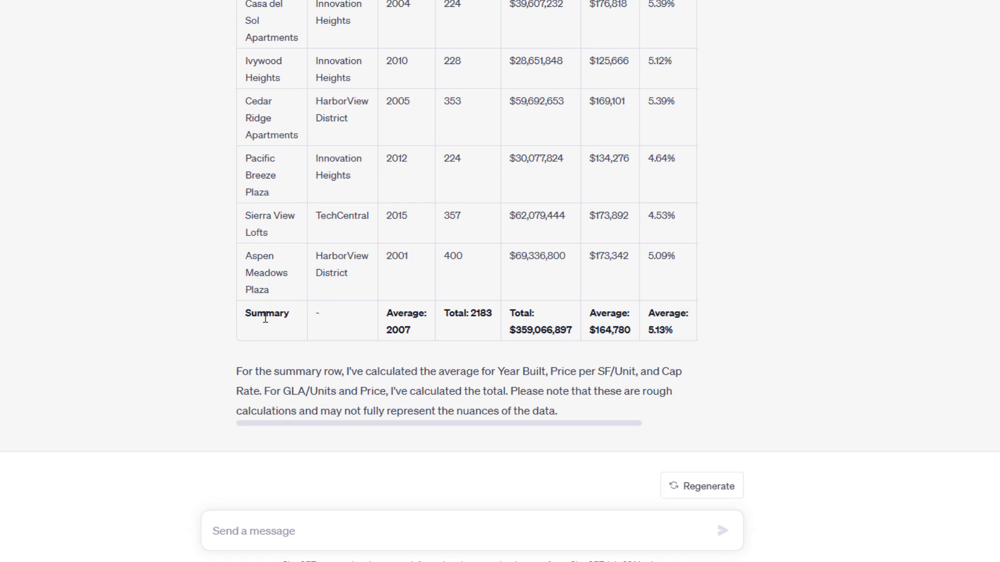
{"action": "left_click_drag", "start_coordinate": [258, 314], "coordinate": [687, 329]}
{"action": "left_click", "coordinate": [783, 348]}
Inspect the 5.13% average cap rate, the $359,066,897 total price and the 2183 total units
{"action": "left_click_drag", "start_coordinate": [685, 333], "coordinate": [650, 332]}
{"action": "left_click_drag", "start_coordinate": [631, 329], "coordinate": [589, 330]}
{"action": "scroll", "coordinate": [640, 364], "scroll_direction": "up", "scroll_amount": 2}
{"action": "left_click_drag", "start_coordinate": [572, 432], "coordinate": [509, 431]}
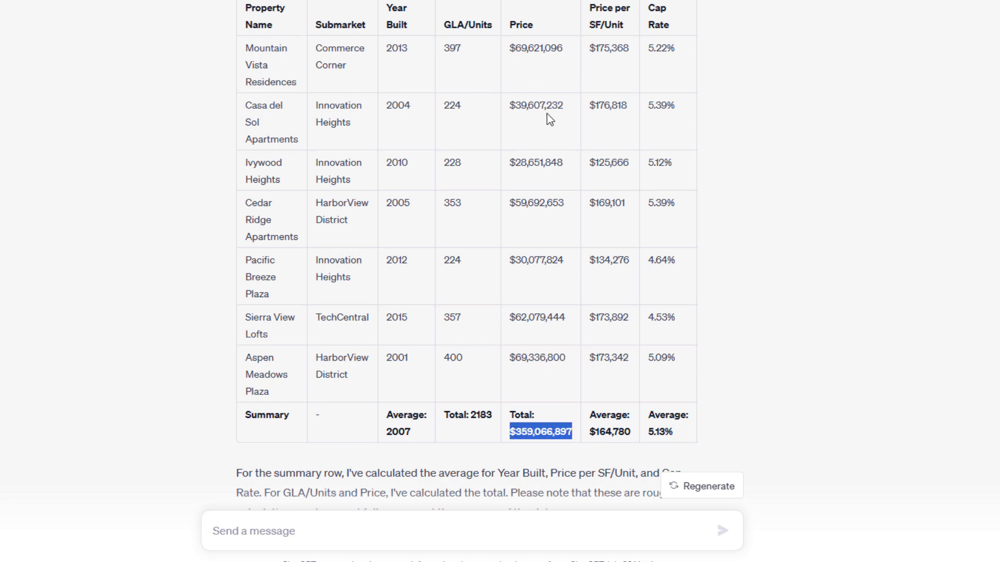
{"action": "left_click", "coordinate": [555, 433]}
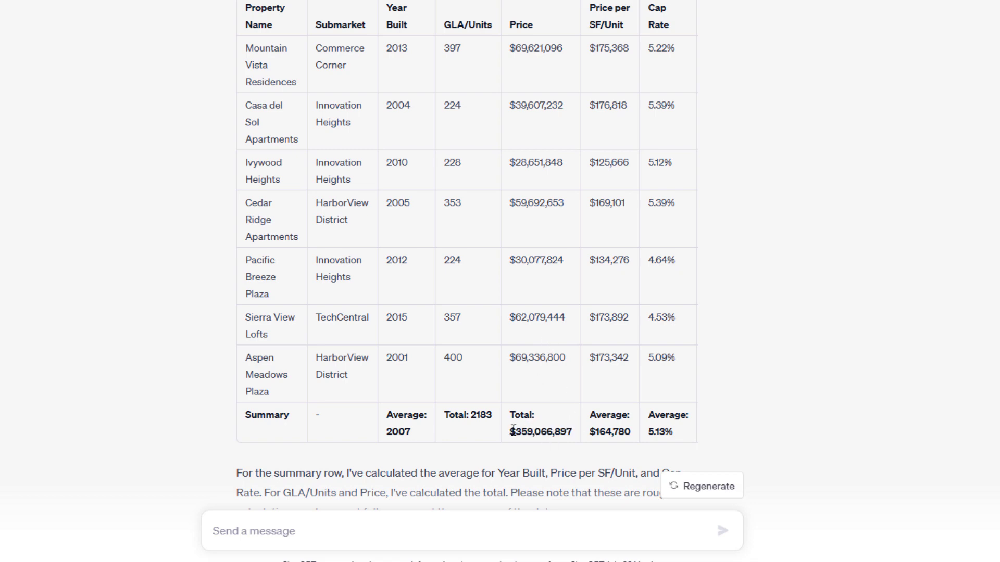
{"action": "left_click", "coordinate": [740, 406]}
{"action": "scroll", "coordinate": [651, 401], "scroll_direction": "down", "scroll_amount": 2}
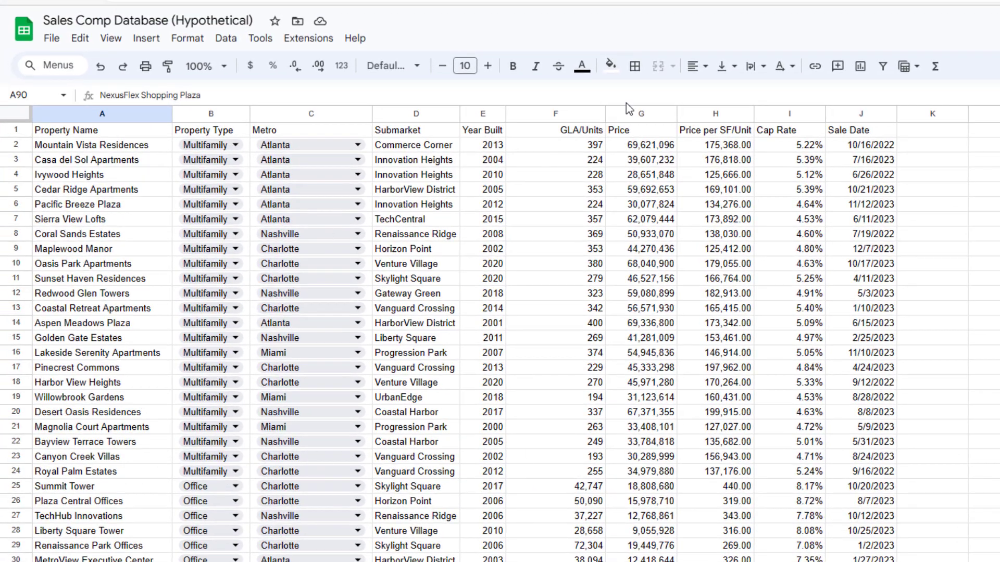
Copy the comp records in A2:J31 of the Sales Comp Database
{"action": "left_click_drag", "start_coordinate": [111, 134], "coordinate": [824, 137]}
{"action": "left_click_drag", "start_coordinate": [133, 146], "coordinate": [862, 561]}
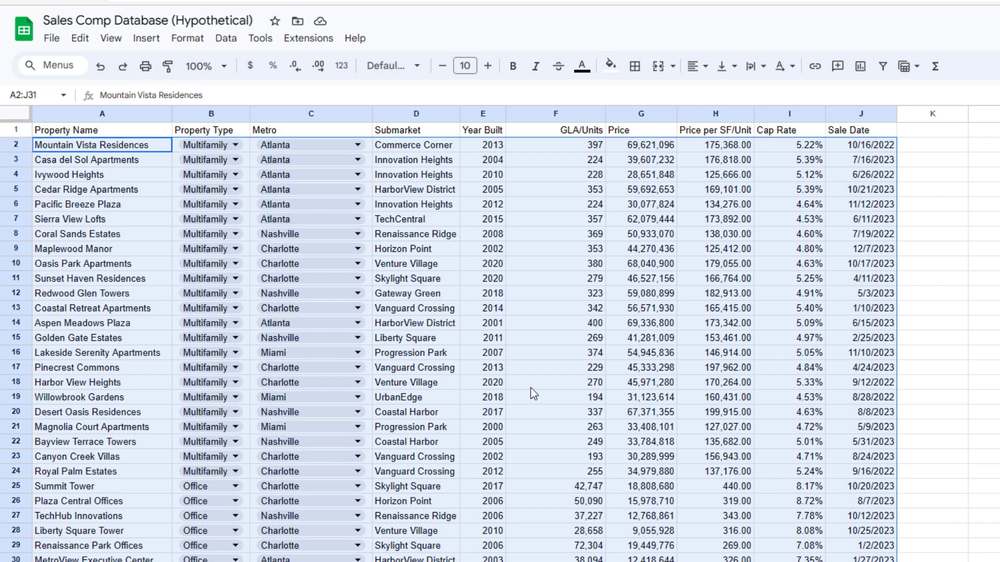
{"action": "key", "text": "ctrl+c"}
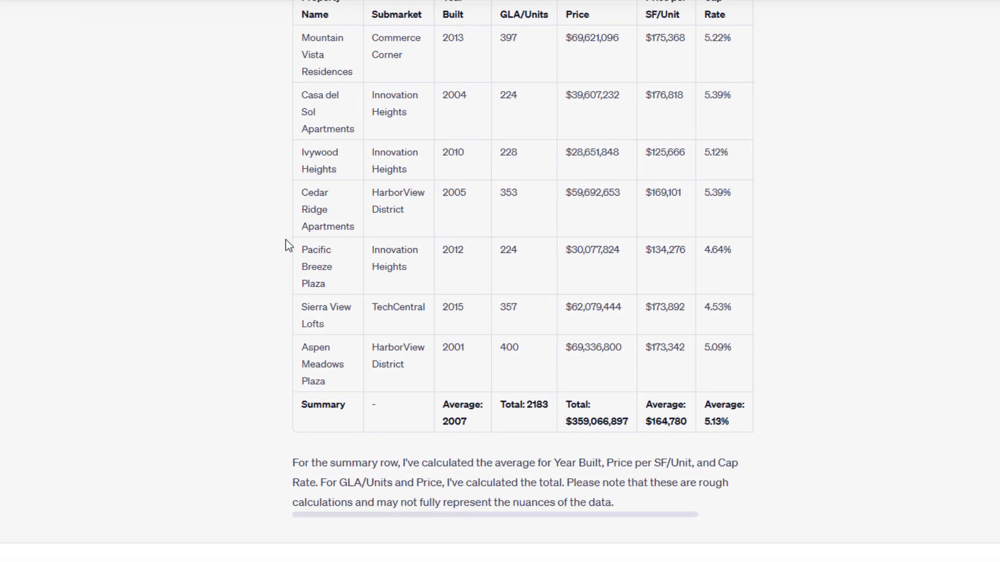
{"action": "scroll", "coordinate": [211, 347], "scroll_direction": "up", "scroll_amount": 5}
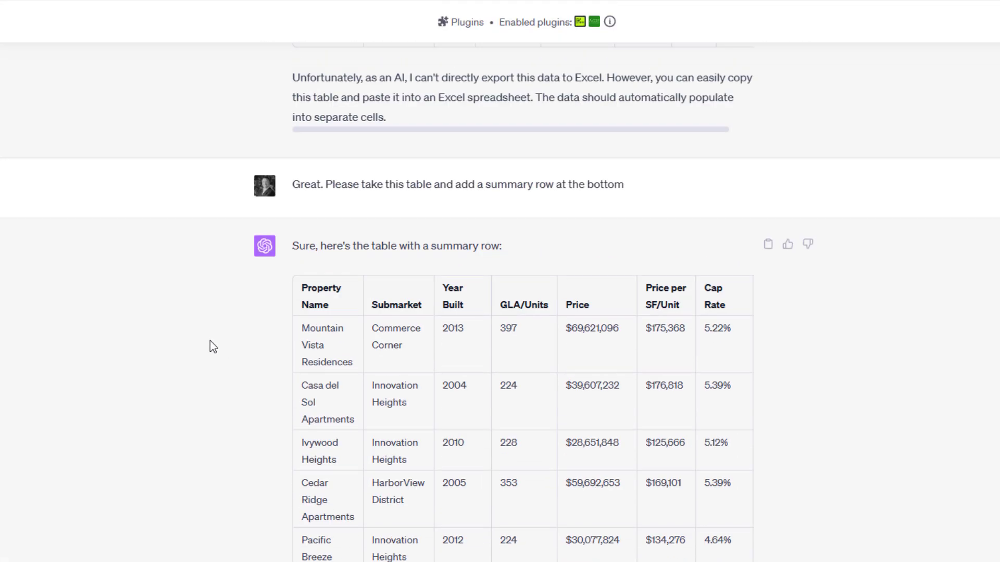
{"action": "scroll", "coordinate": [211, 342], "scroll_direction": "down", "scroll_amount": 5}
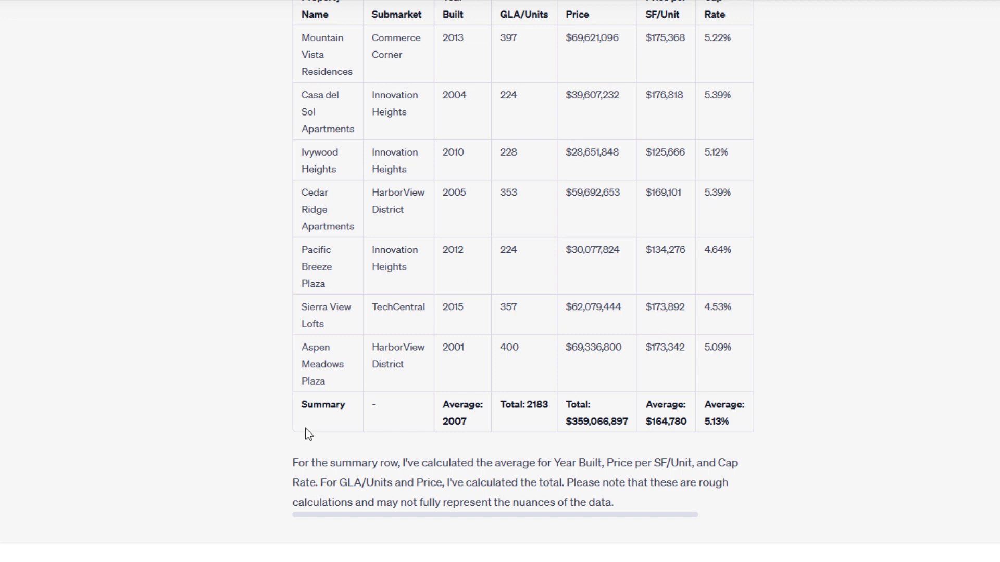